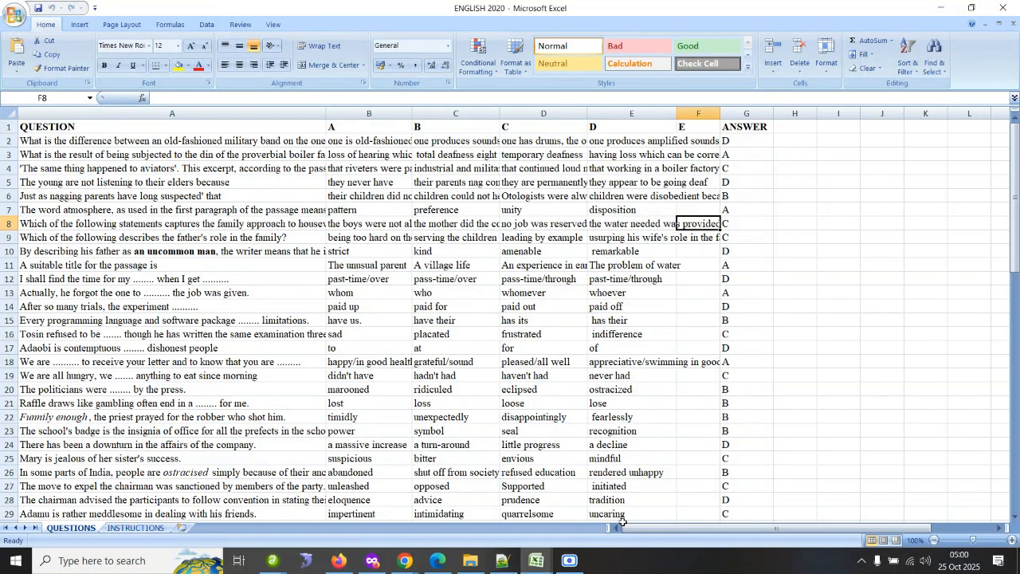
Resize the QUESTION column in the questions sheet so it is slightly wider than before.
double_click(325, 112)
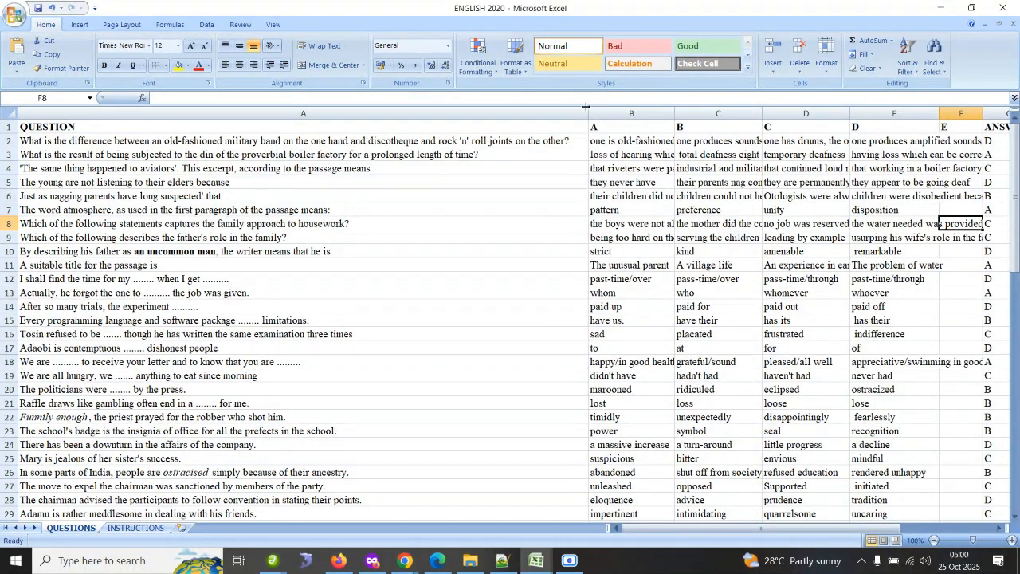
drag(586, 106, 352, 109)
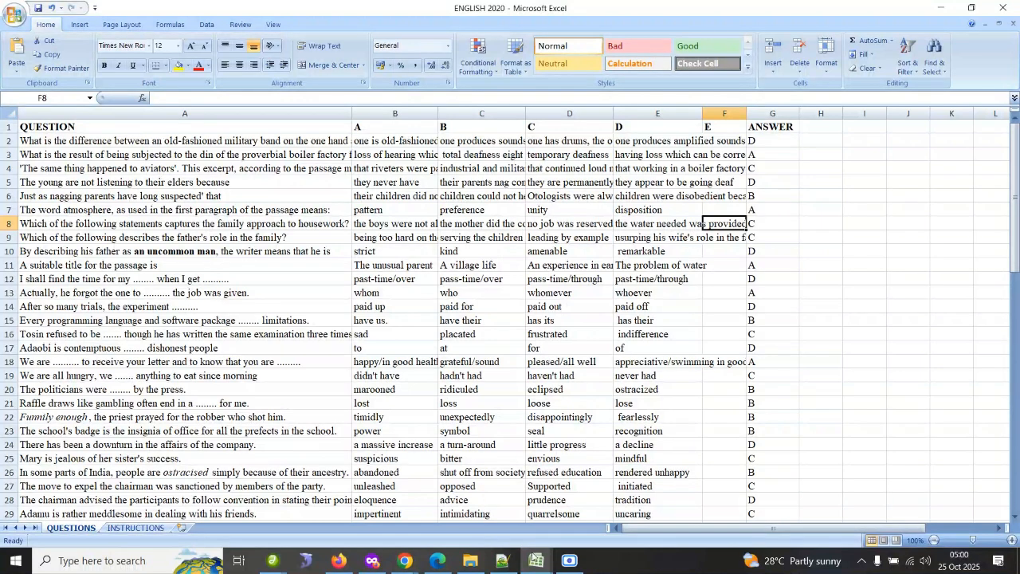
Switch to the ENGLISH INSTRUCTION 2020 workbook window.
click(544, 562)
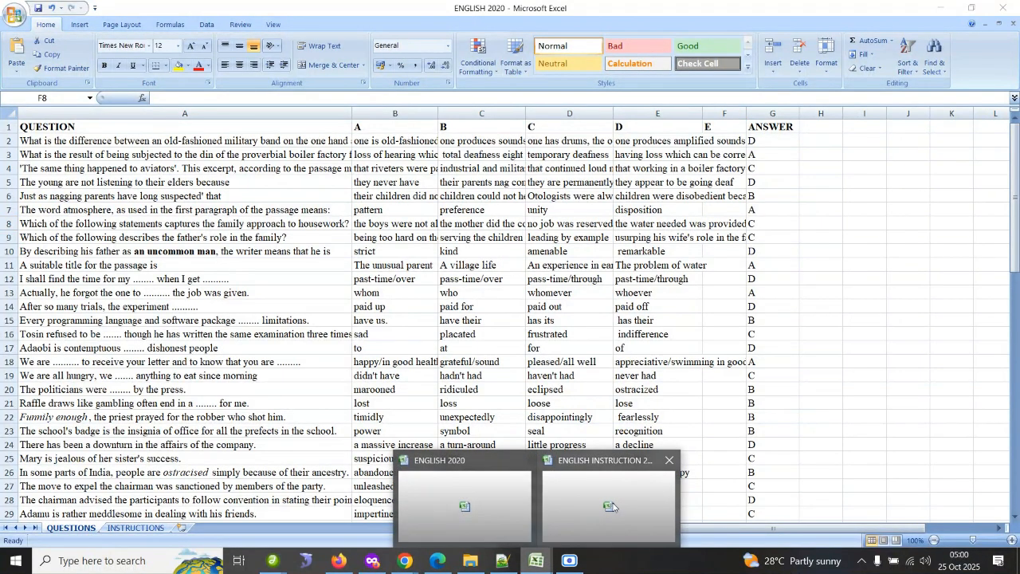
click(611, 502)
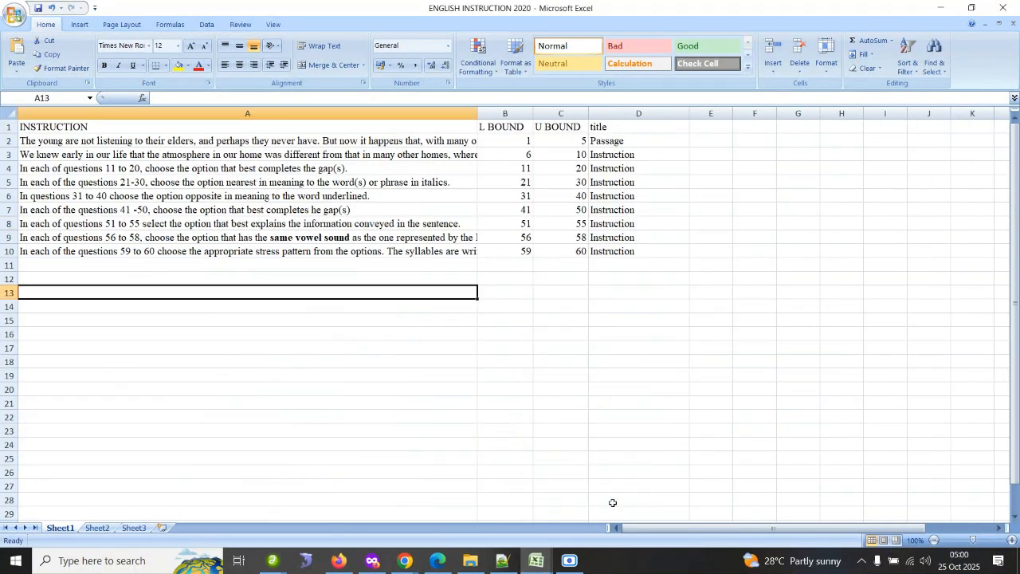
Try autofitting the INSTRUCTION column width, scroll across the sheet, and undo the width change.
double_click(478, 113)
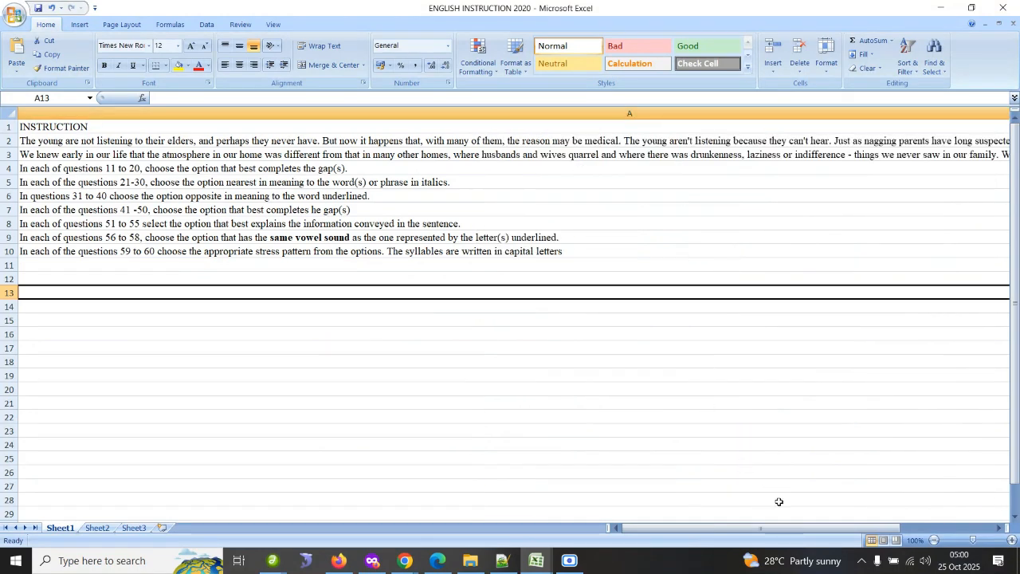
drag(843, 528, 934, 532)
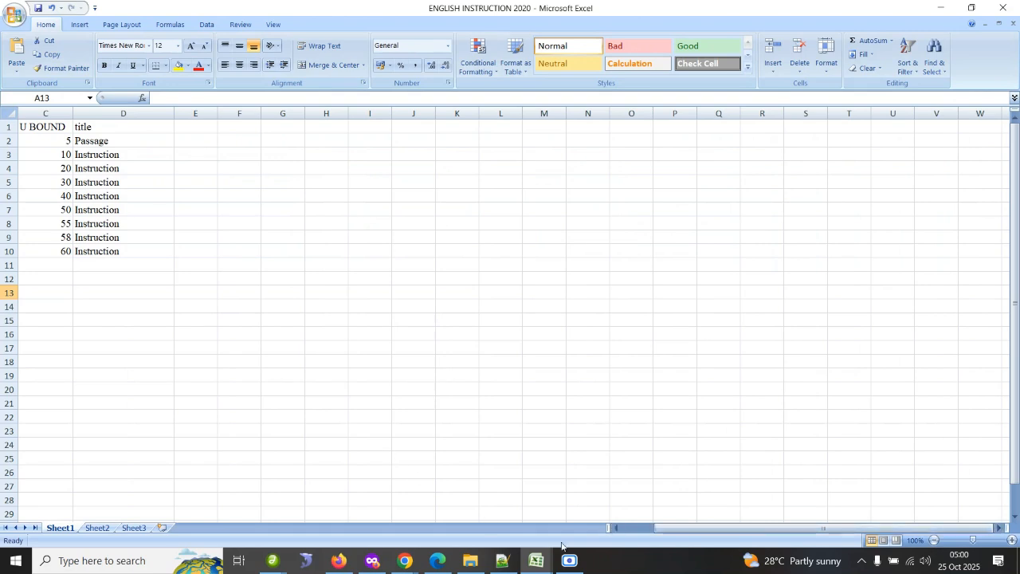
click(615, 529)
click(617, 529)
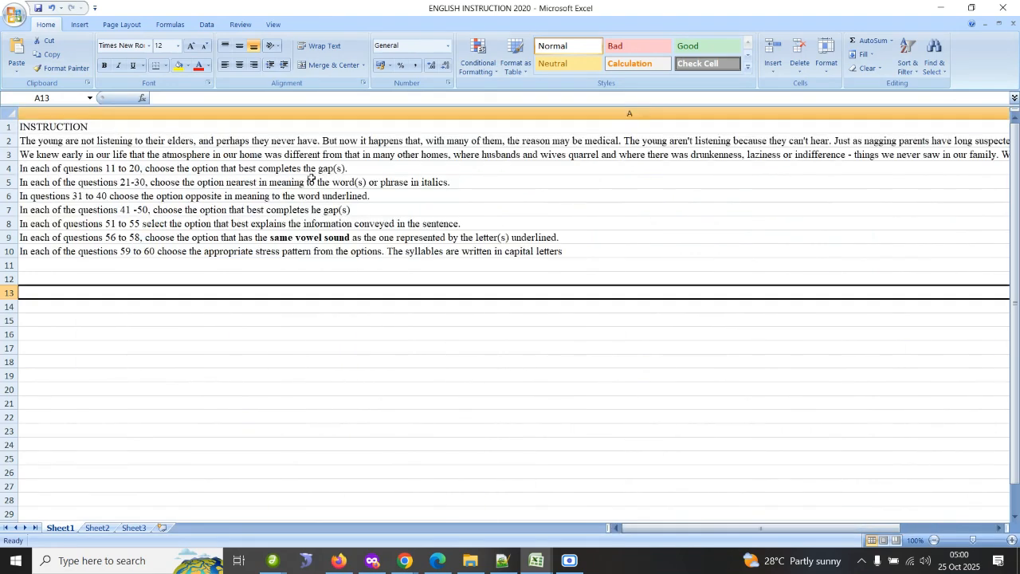
key(ctrl+z)
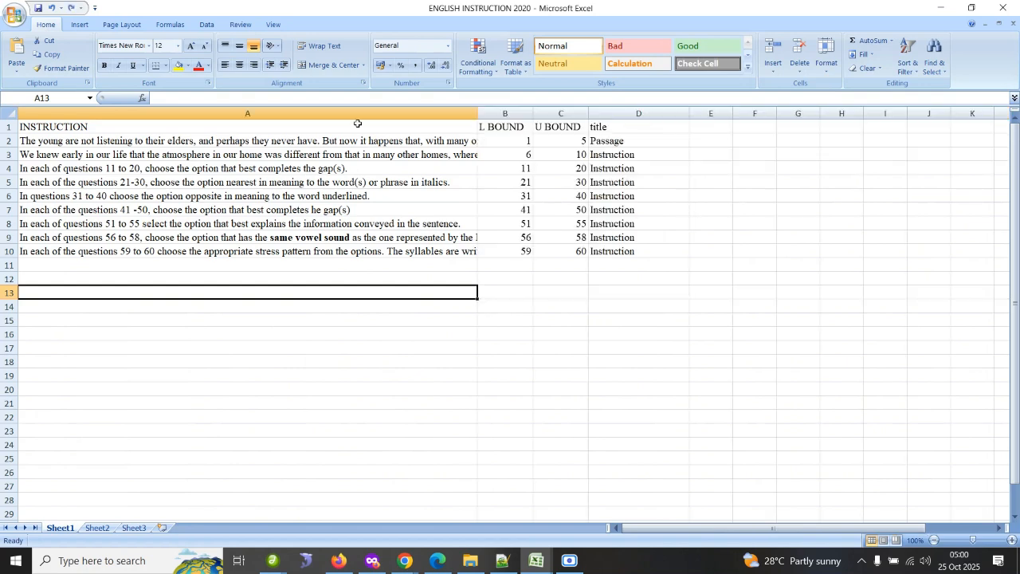
Prefix the first instruction in A2 with "Read this passage and answer the question from 1 to 5. ".
click(67, 143)
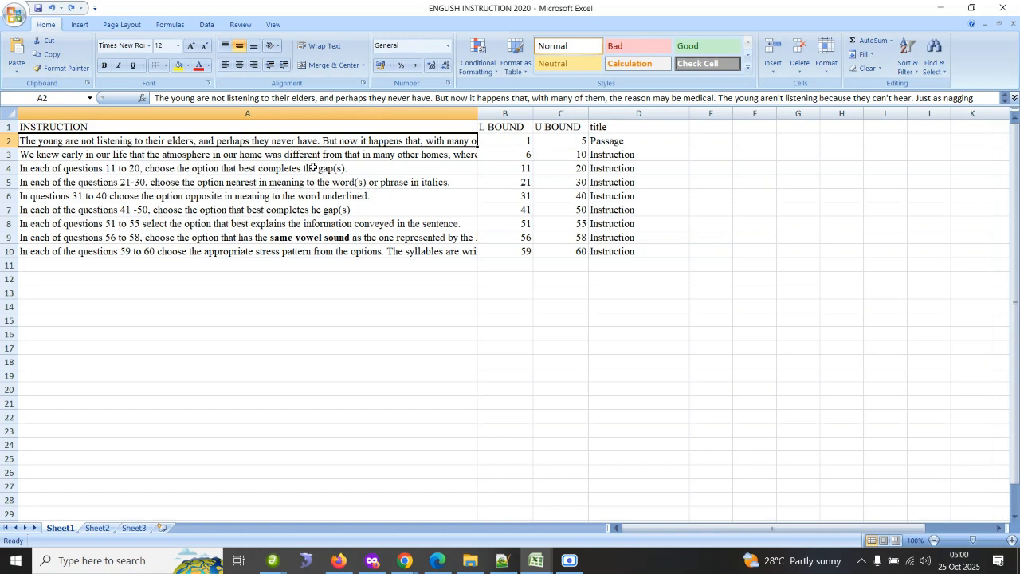
click(503, 139)
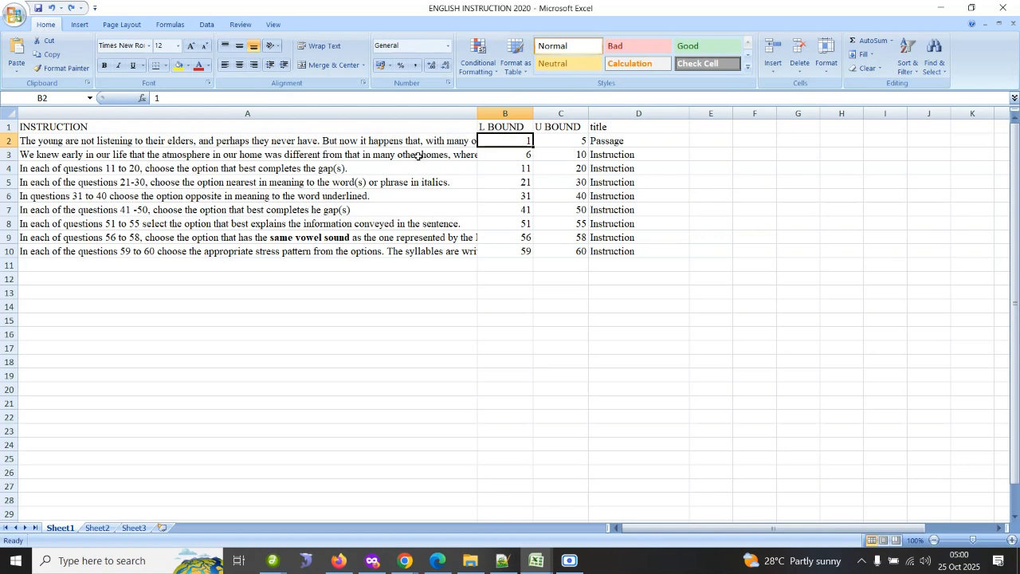
click(356, 142)
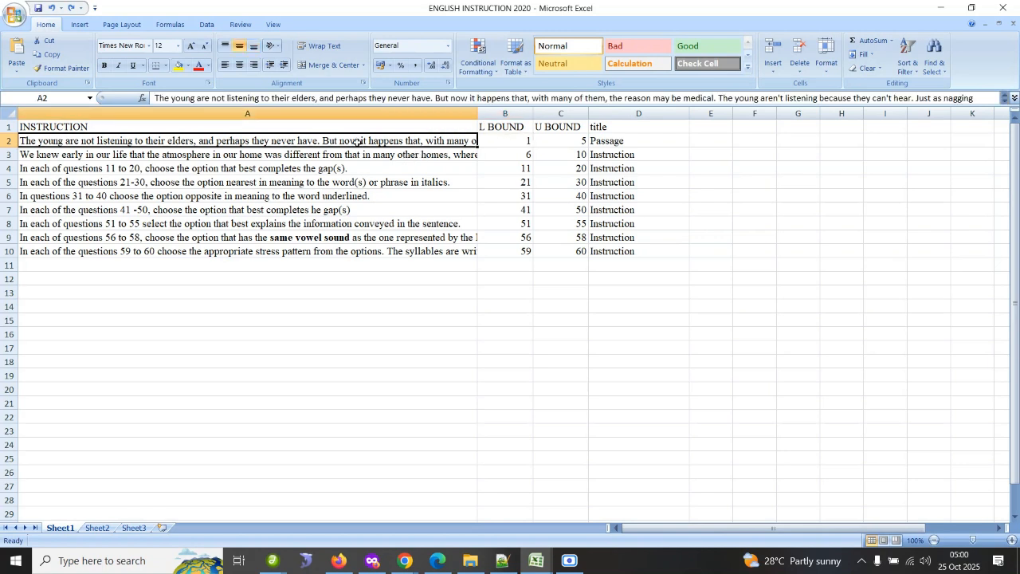
click(156, 99)
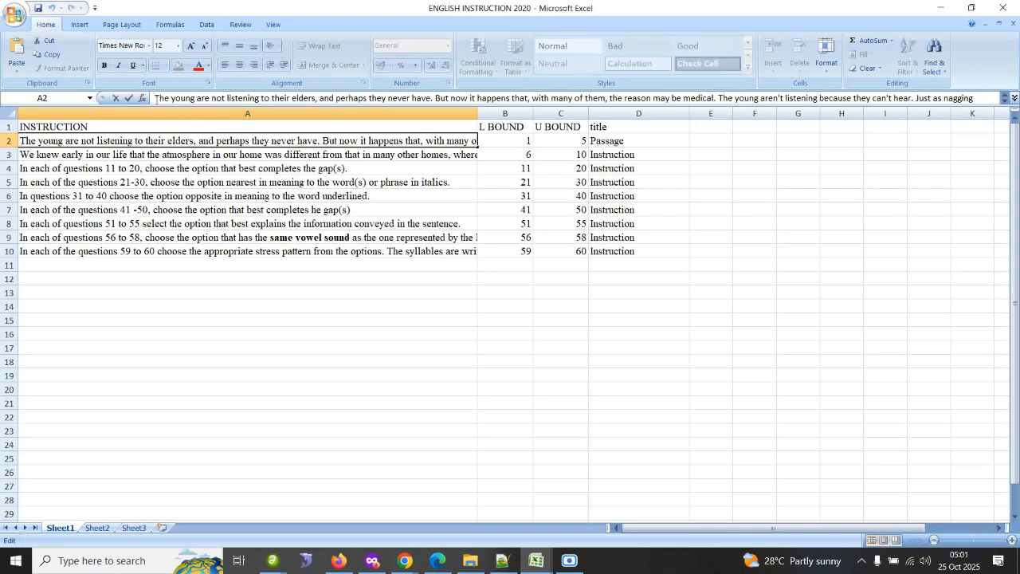
text(Read)
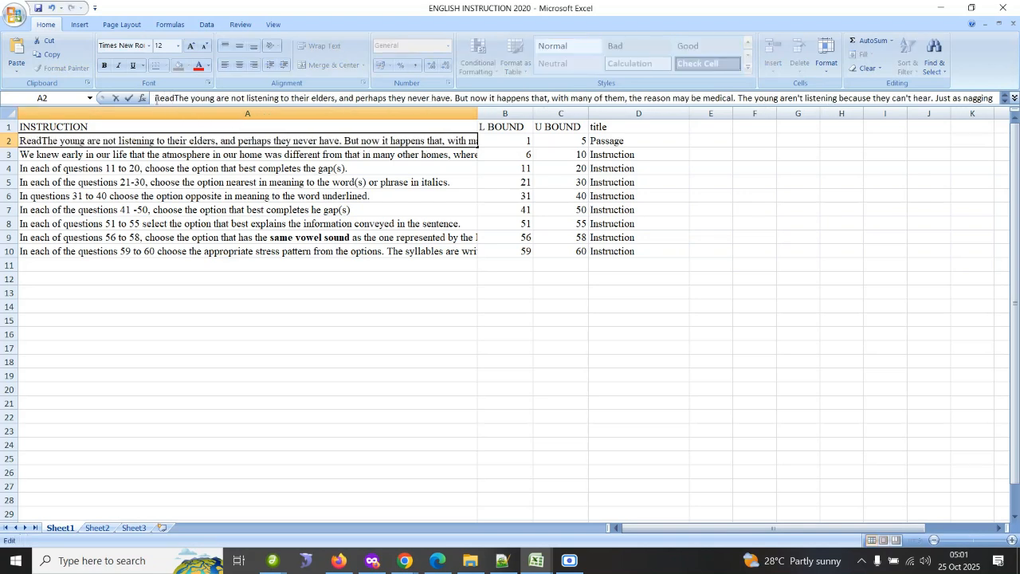
text( this pa)
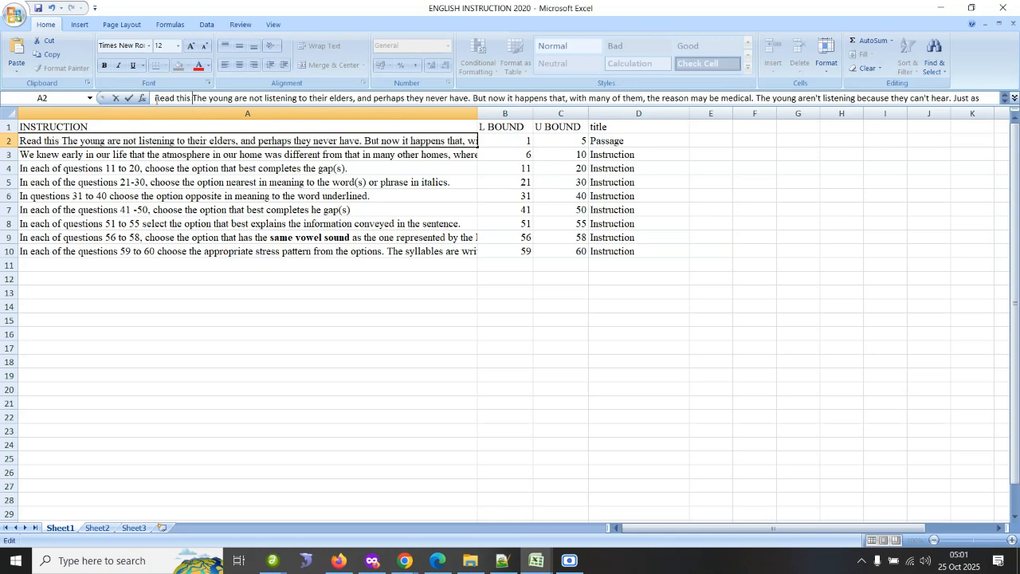
text(ssage)
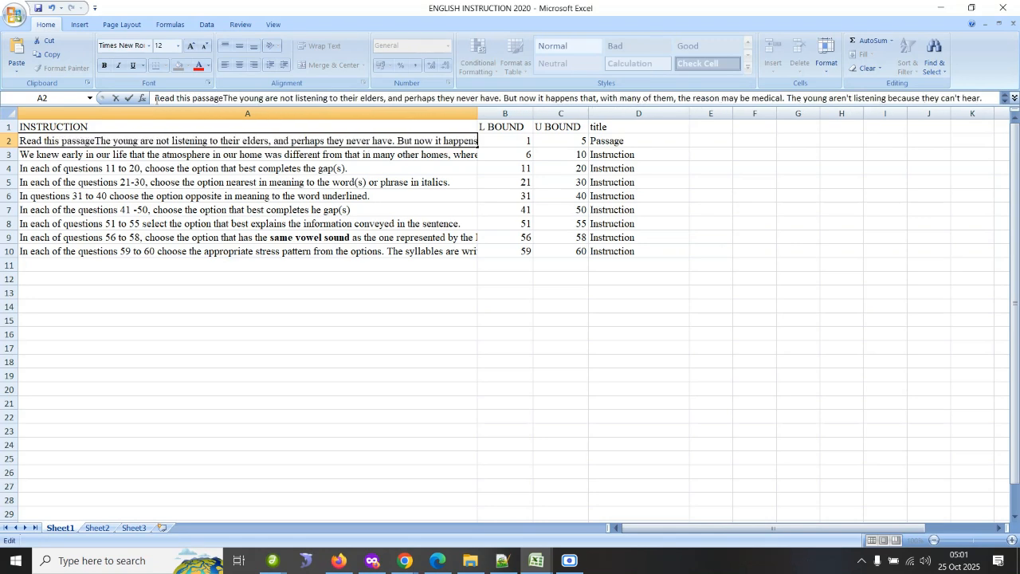
text( and an)
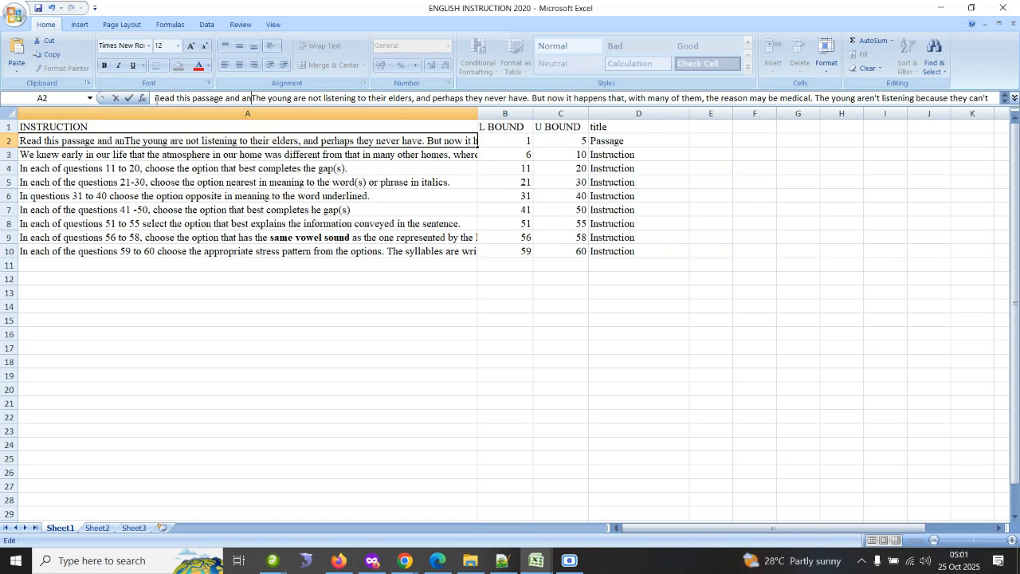
text(swer th)
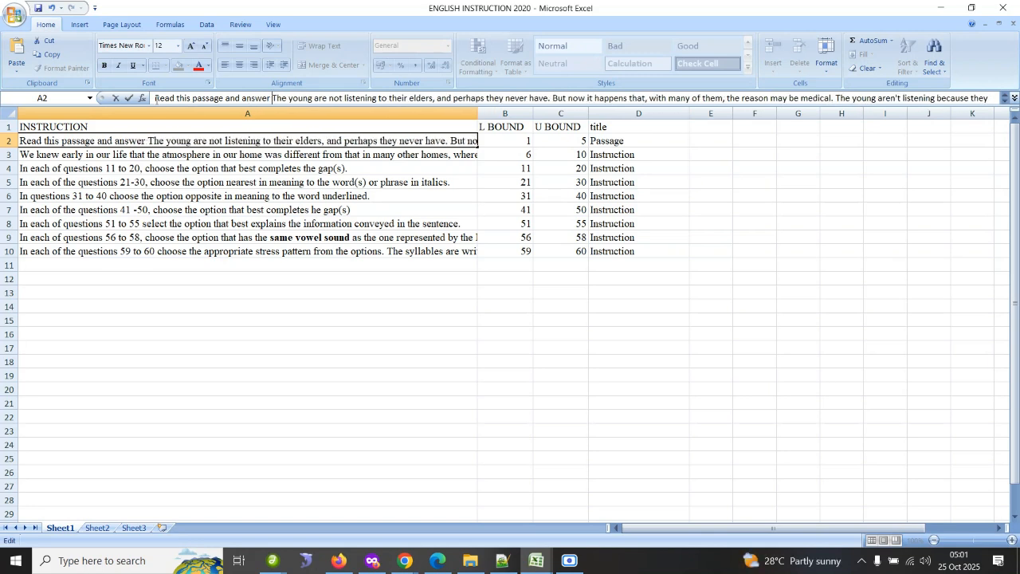
text(e)
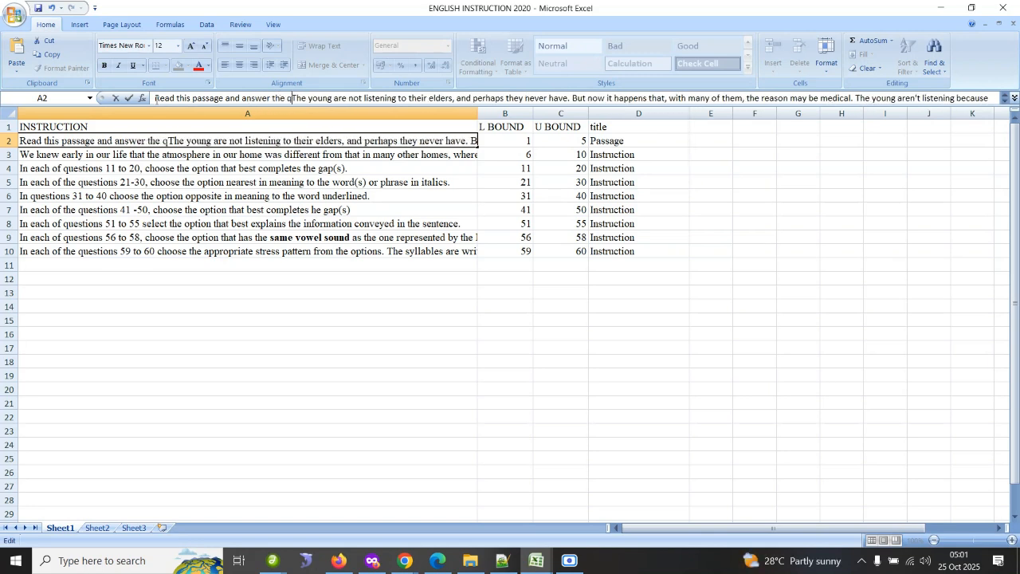
text( question from 1 )
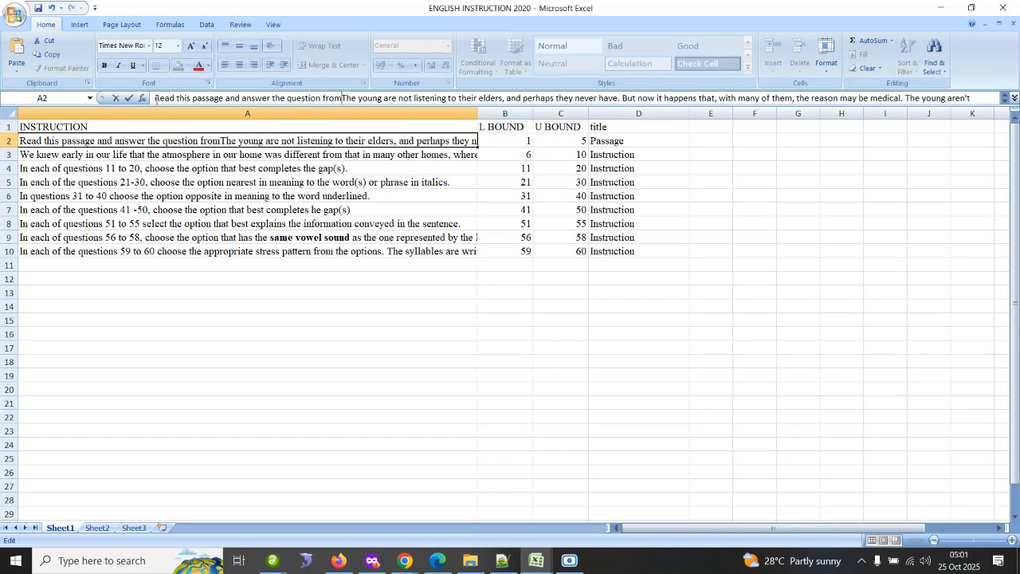
text(to 5.)
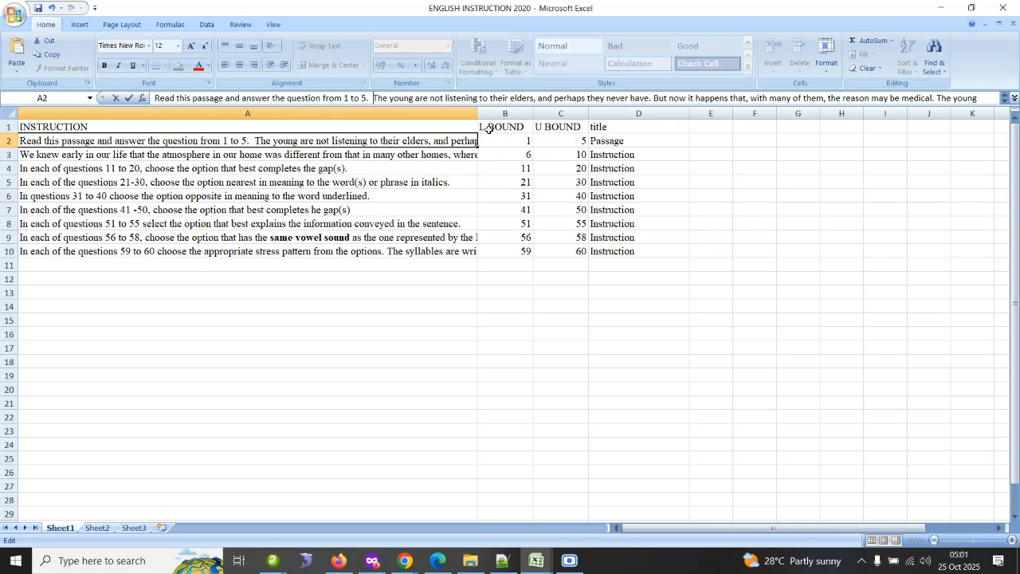
click(492, 141)
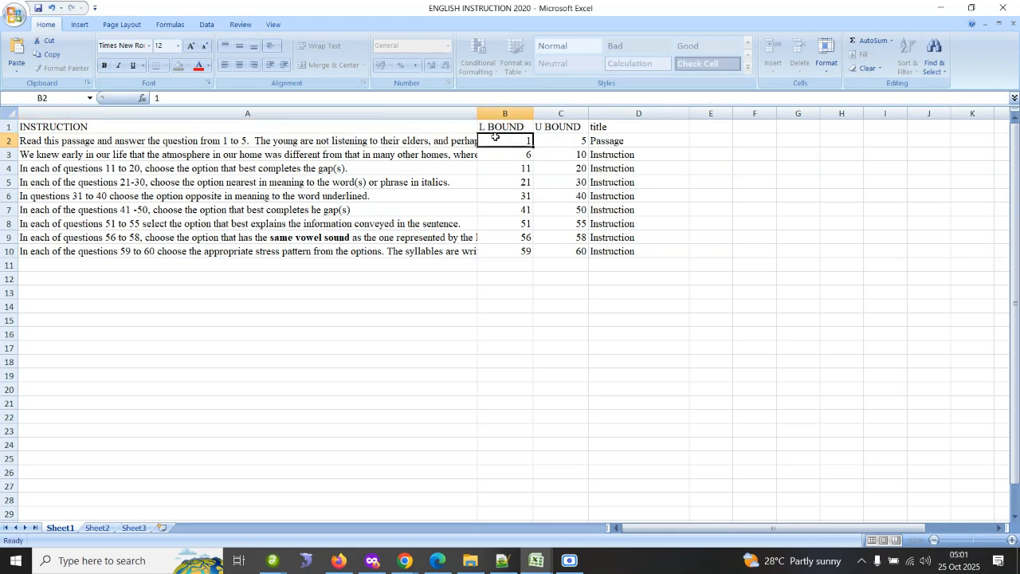
Review the L BOUND and U BOUND values and instruction texts of the first rows.
click(568, 141)
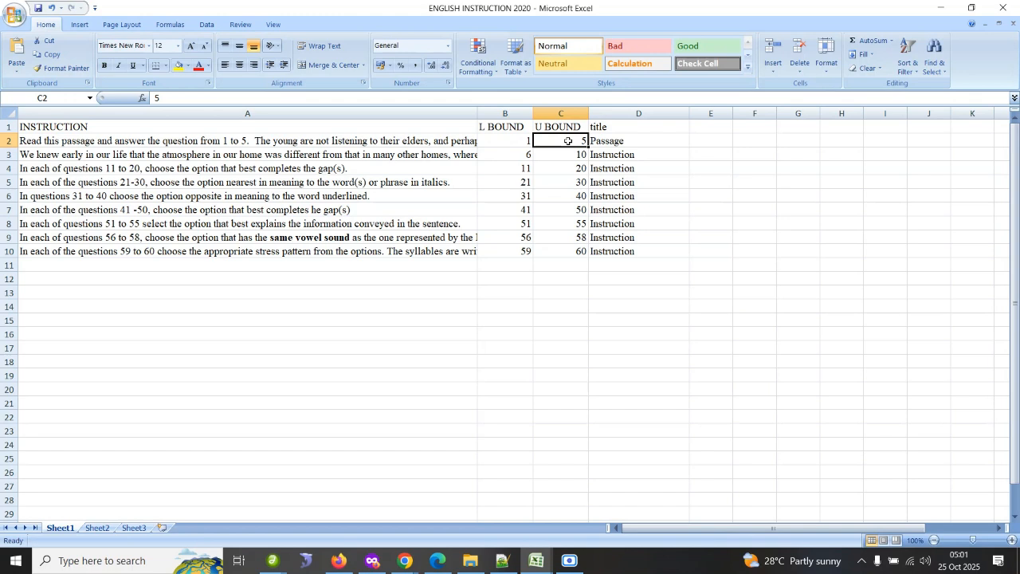
click(528, 159)
click(584, 156)
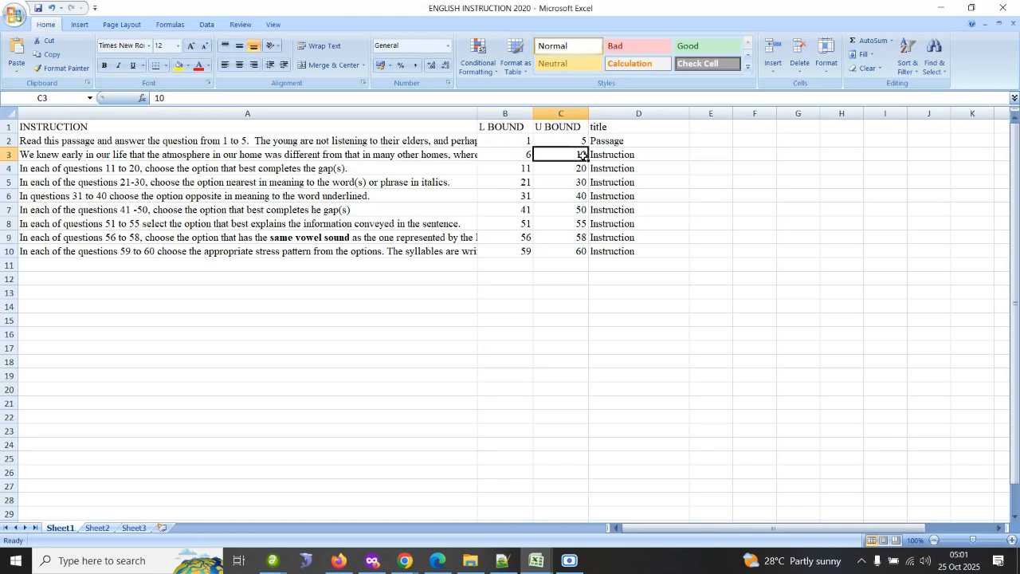
click(518, 166)
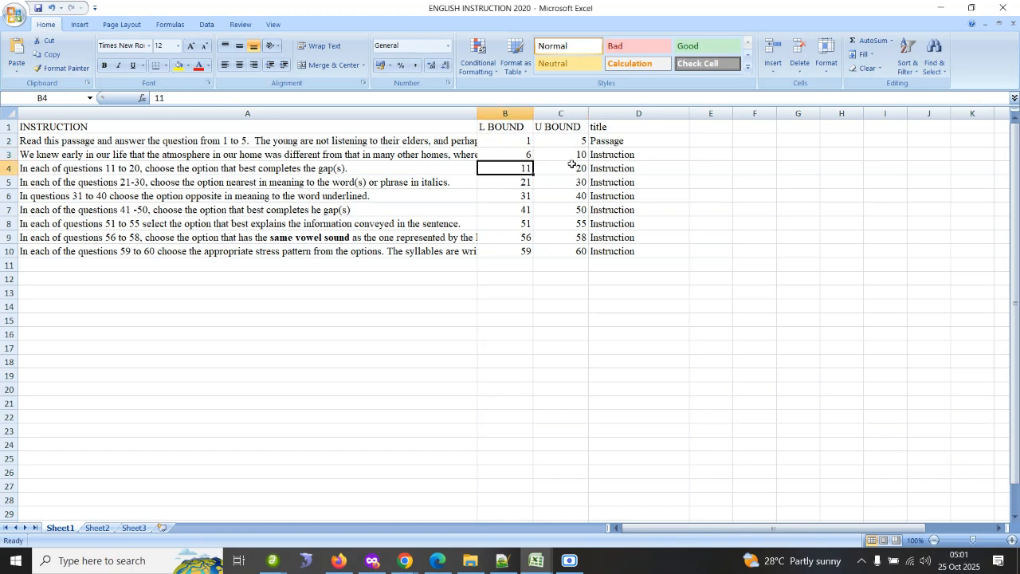
click(572, 164)
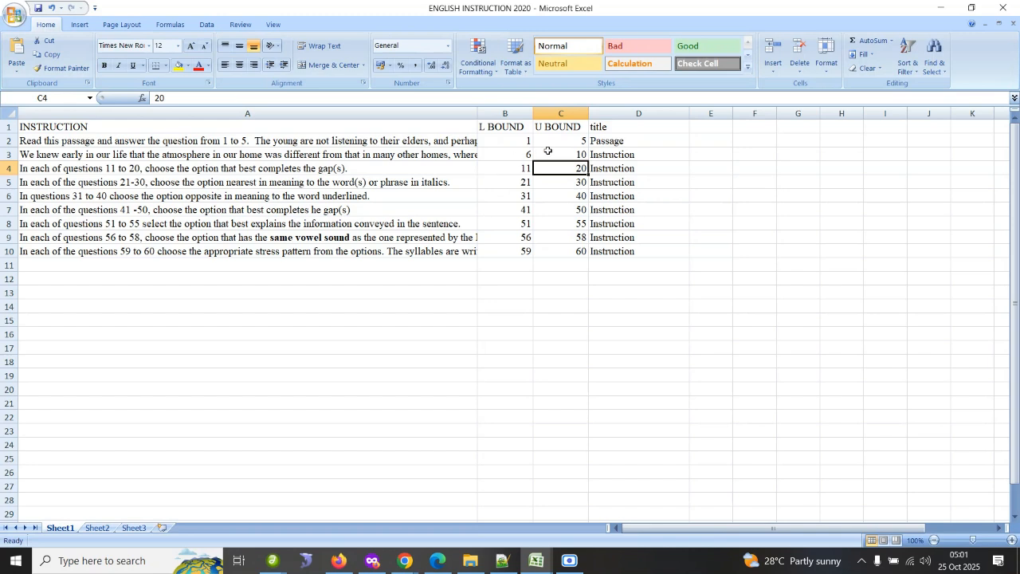
click(437, 139)
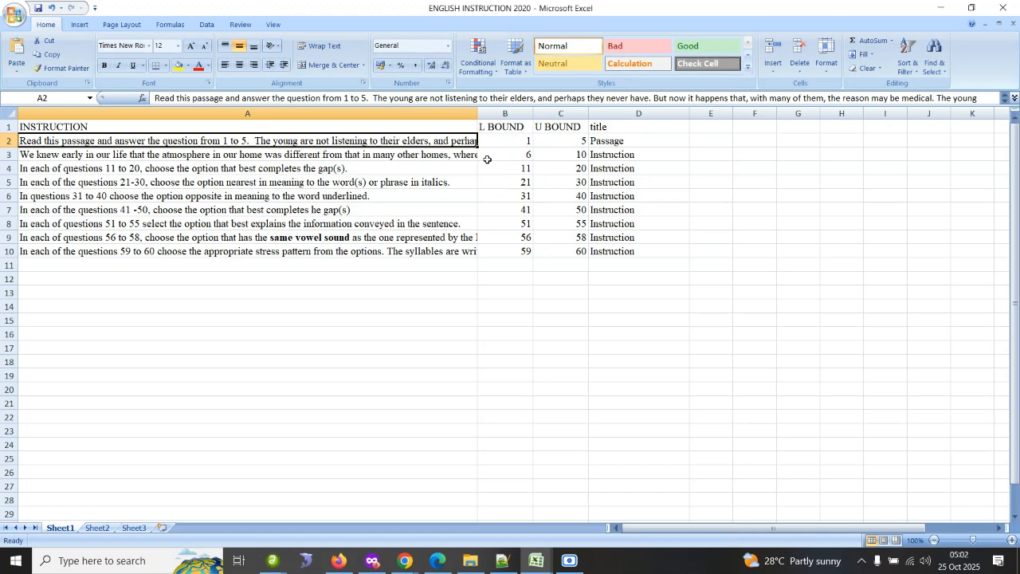
click(457, 155)
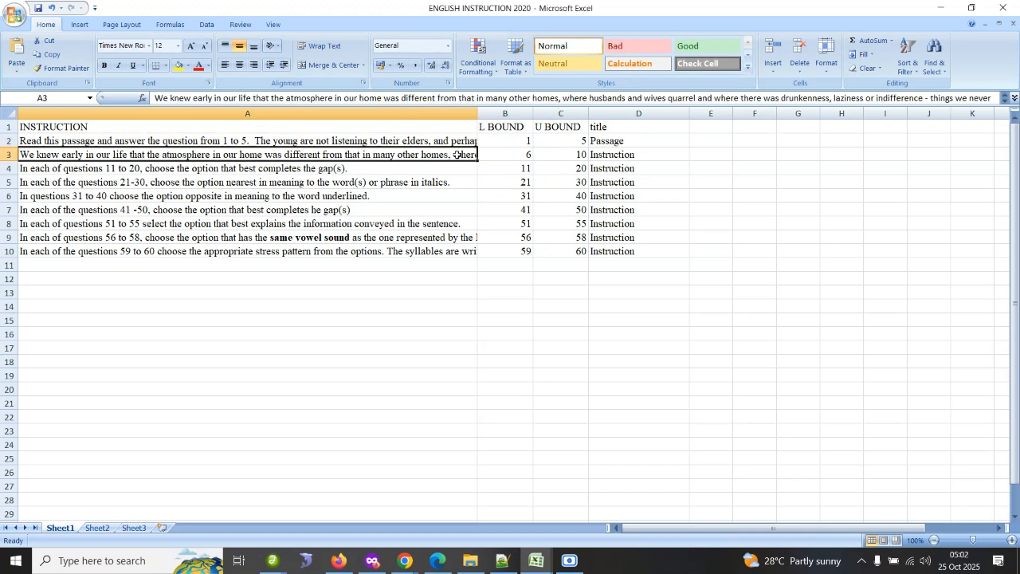
click(442, 167)
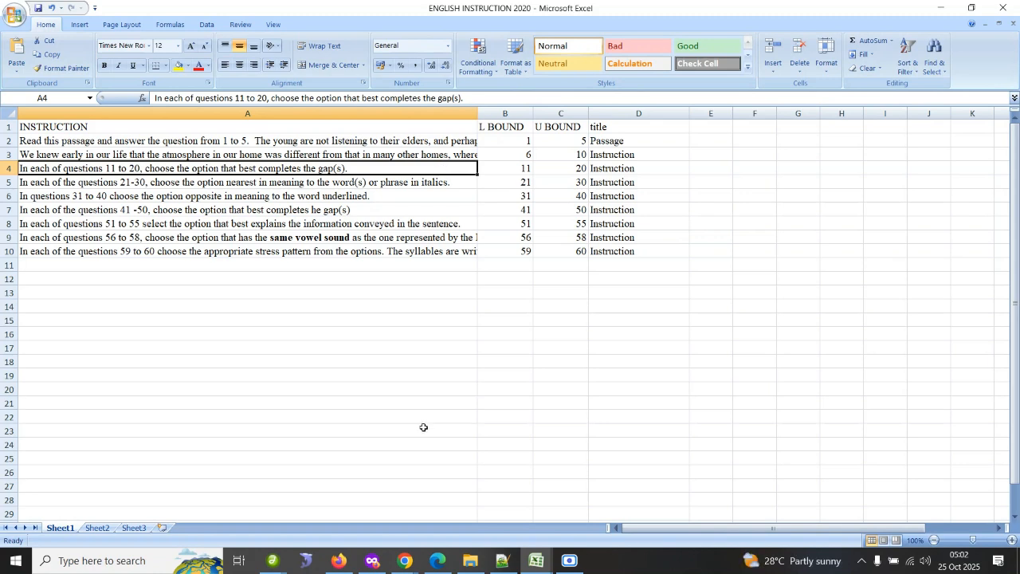
Switch to the School Admin site and open the objective CBT upload form for class SS2 A.
click(339, 560)
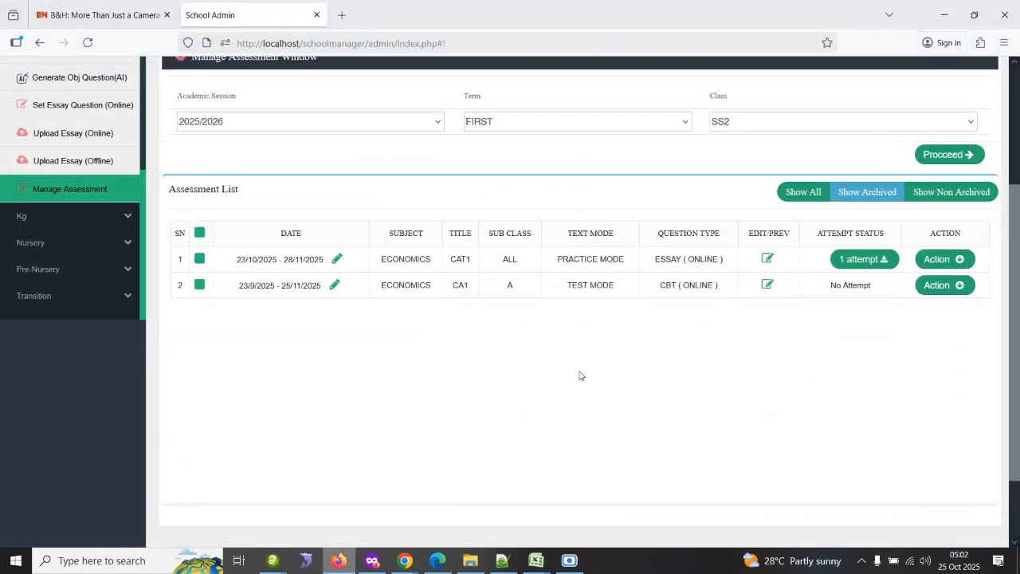
scroll(995, 221, up, 3)
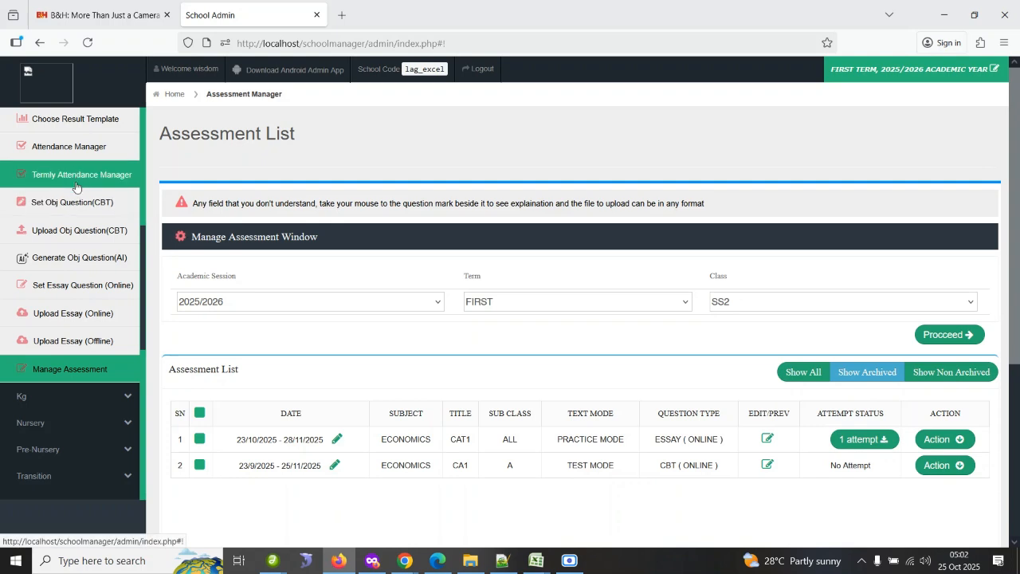
click(78, 233)
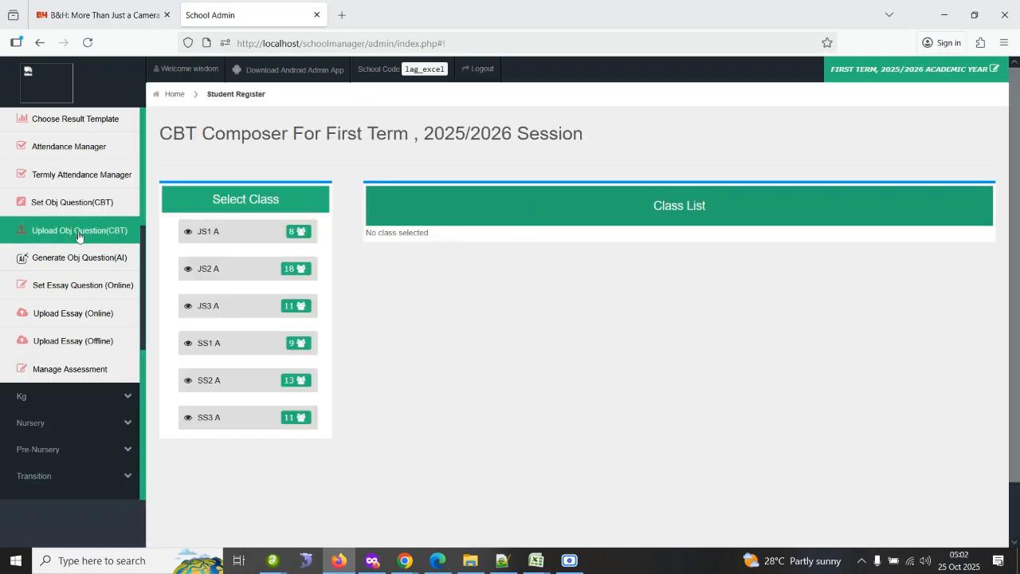
click(228, 381)
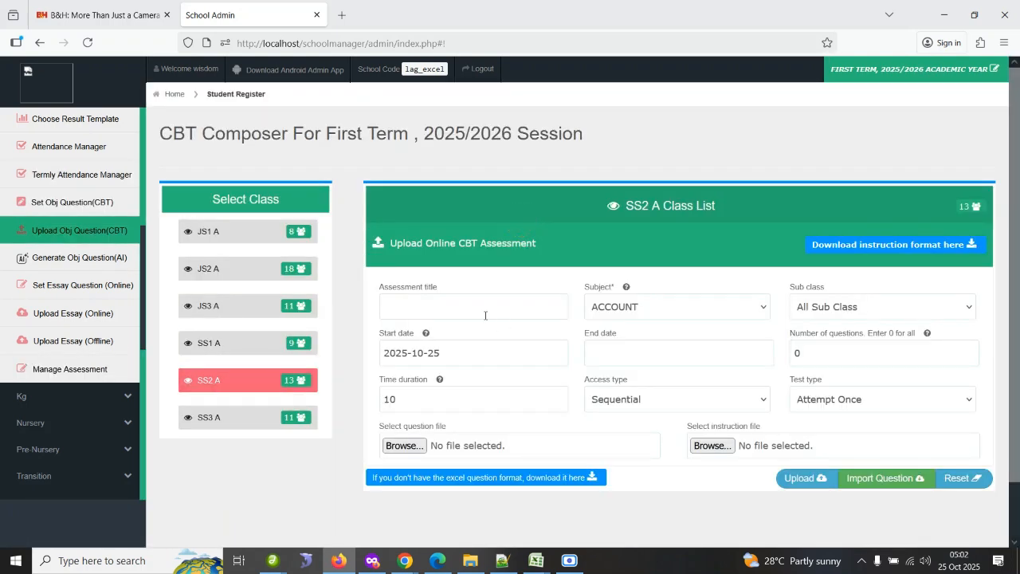
Enter CAS1 as the assessment title and set the subject to ENGLISH LANGUAGE.
click(484, 315)
text(CAS1)
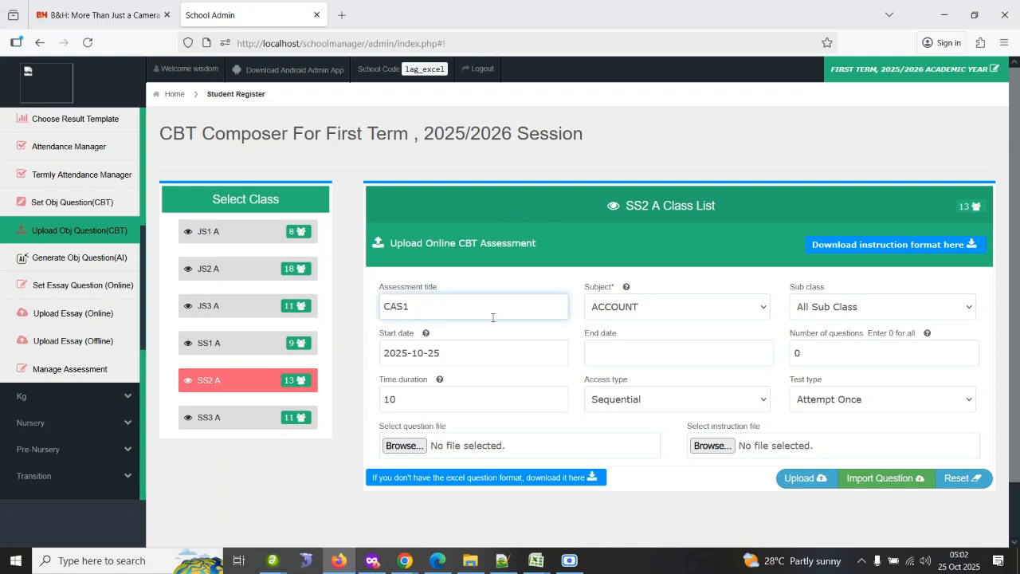
click(645, 305)
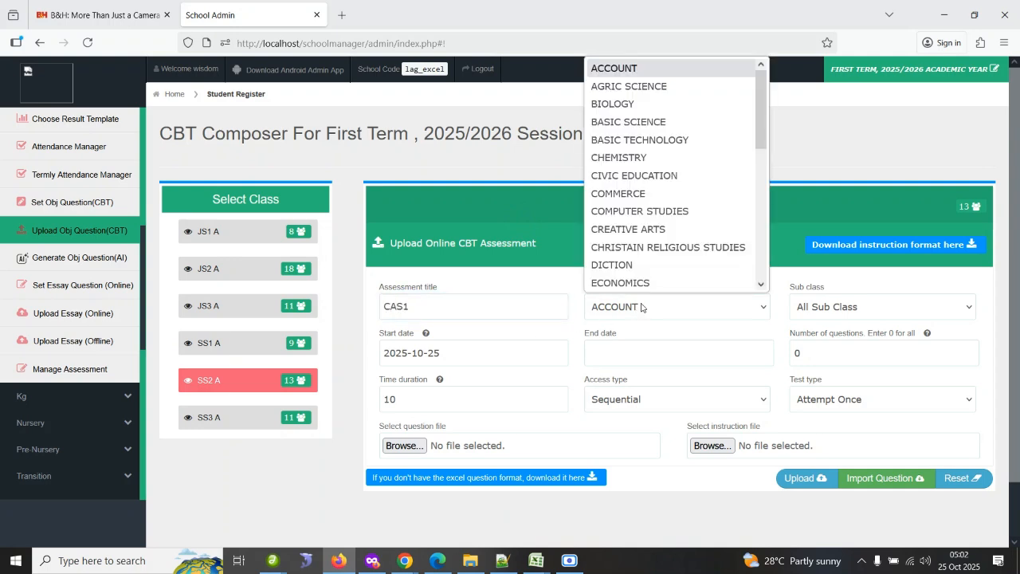
text(en)
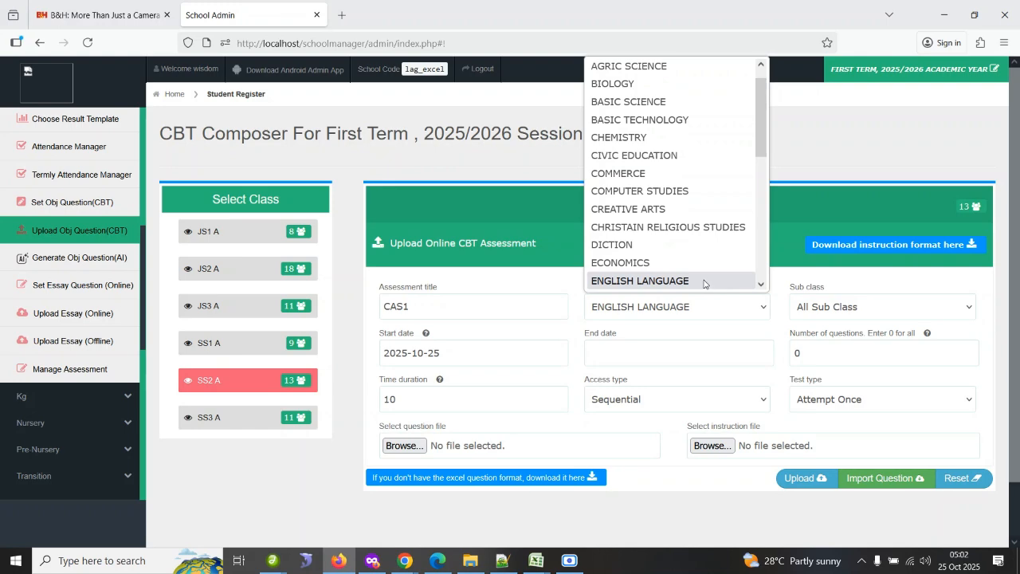
Set the assessment's end date to 2025-10-26.
click(707, 285)
click(556, 335)
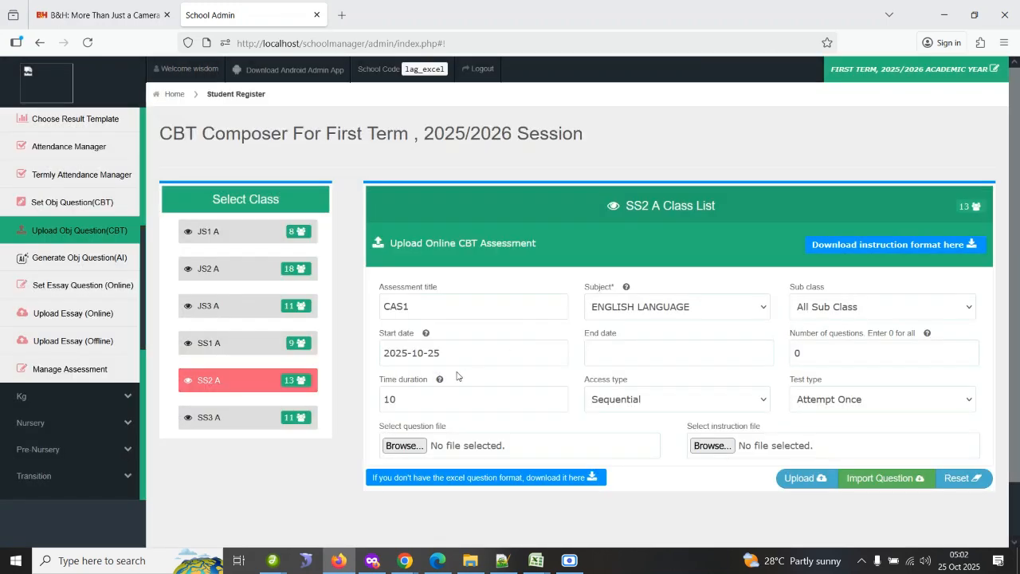
click(614, 356)
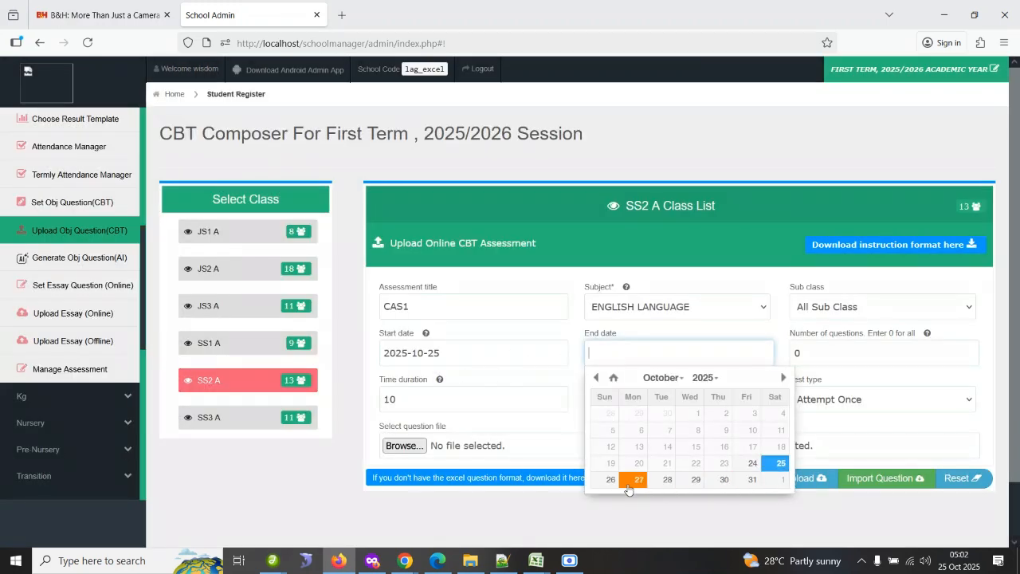
click(603, 481)
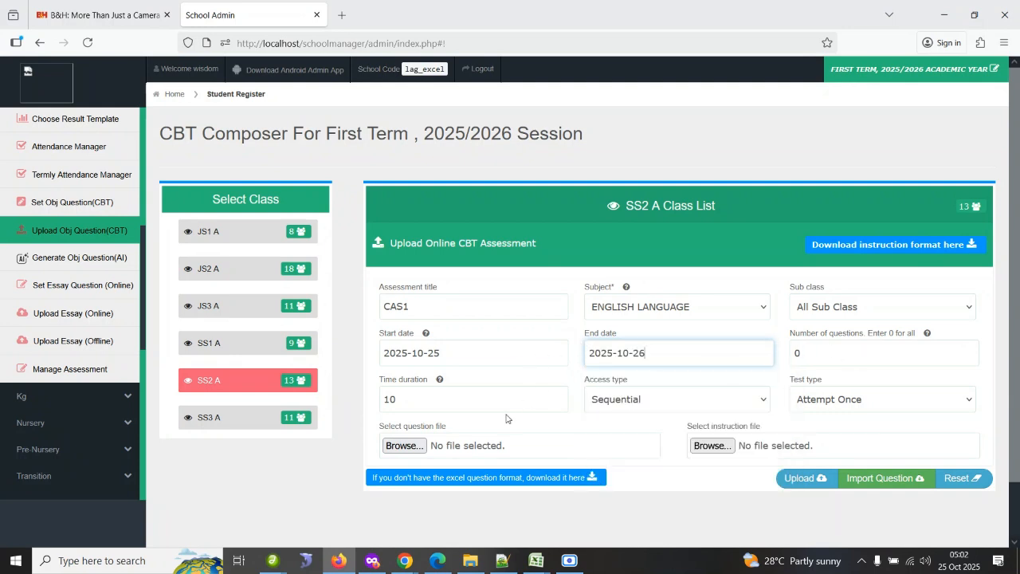
click(637, 402)
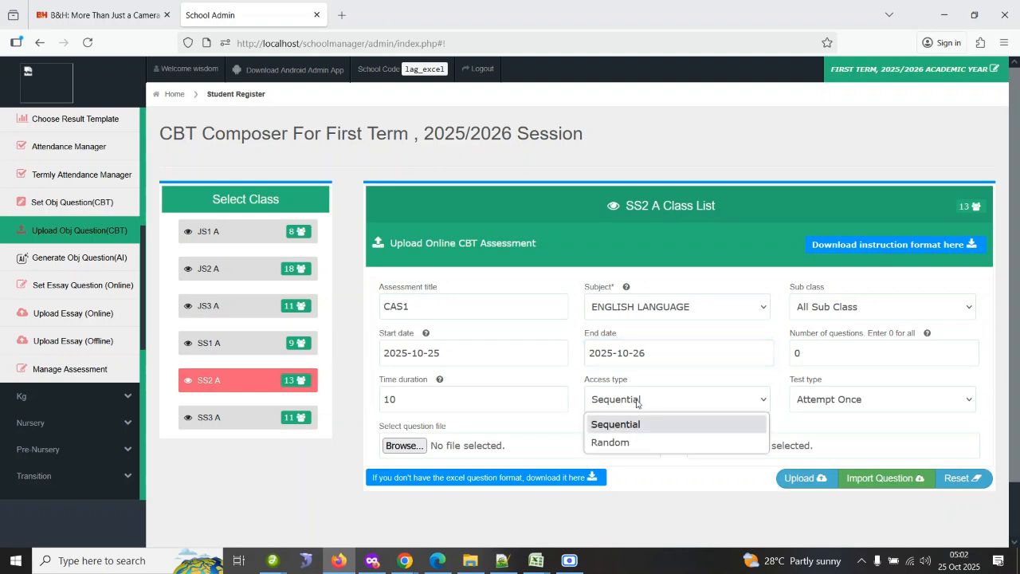
click(637, 403)
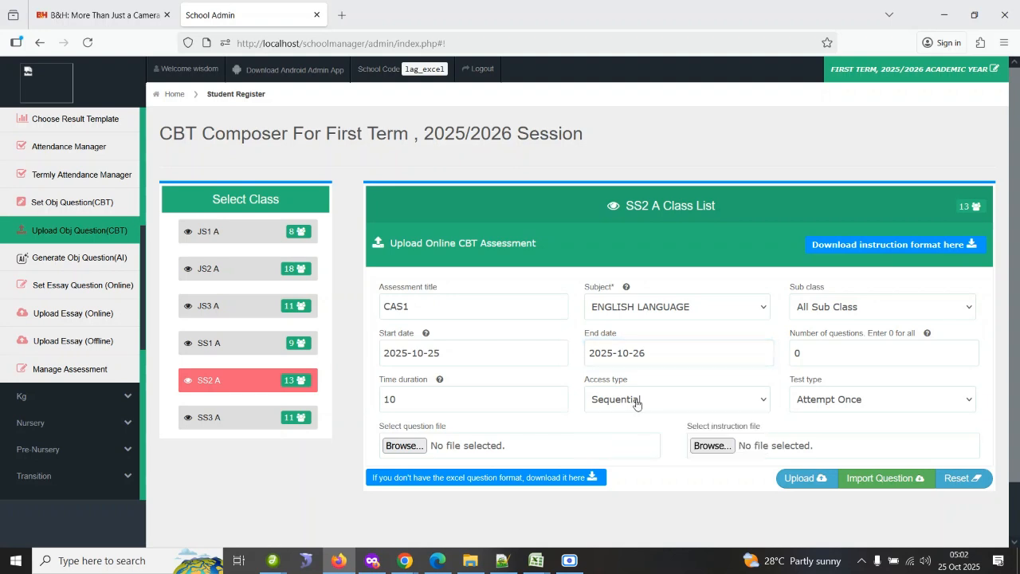
click(637, 403)
click(630, 423)
click(665, 398)
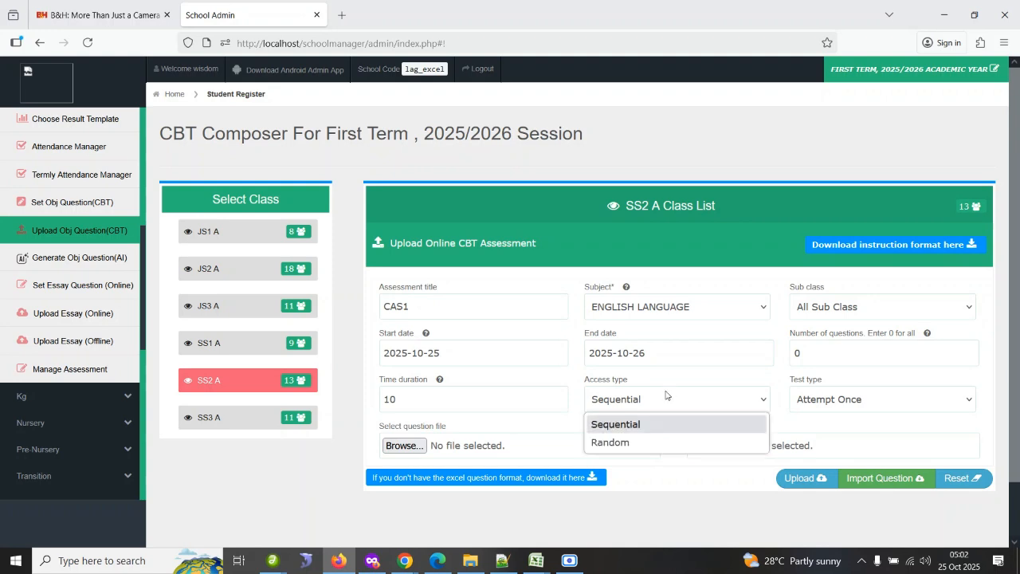
click(632, 429)
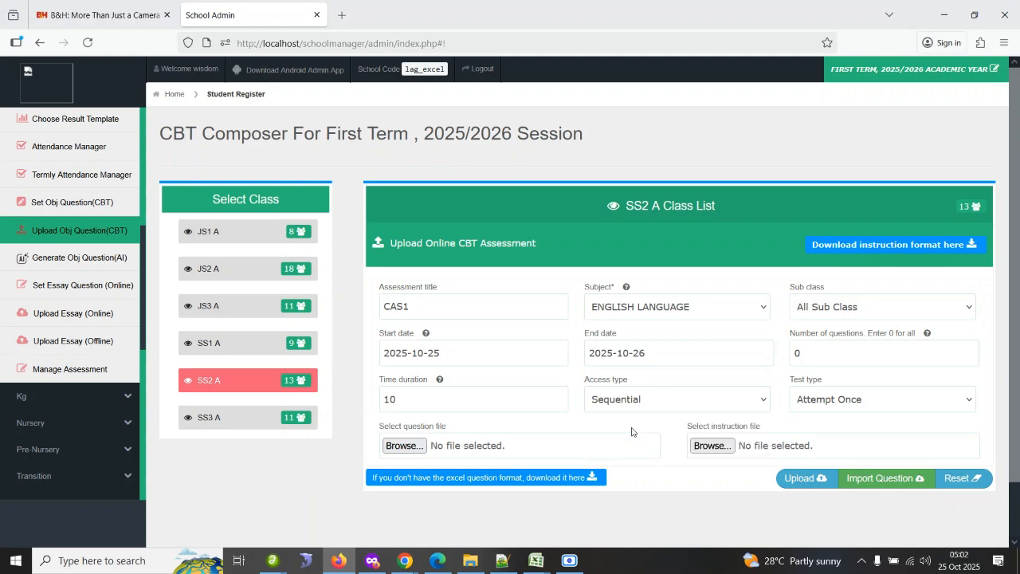
Select ENGLISH 2020 from Documents > Files > Folders > GODFIRST as the question file.
click(402, 445)
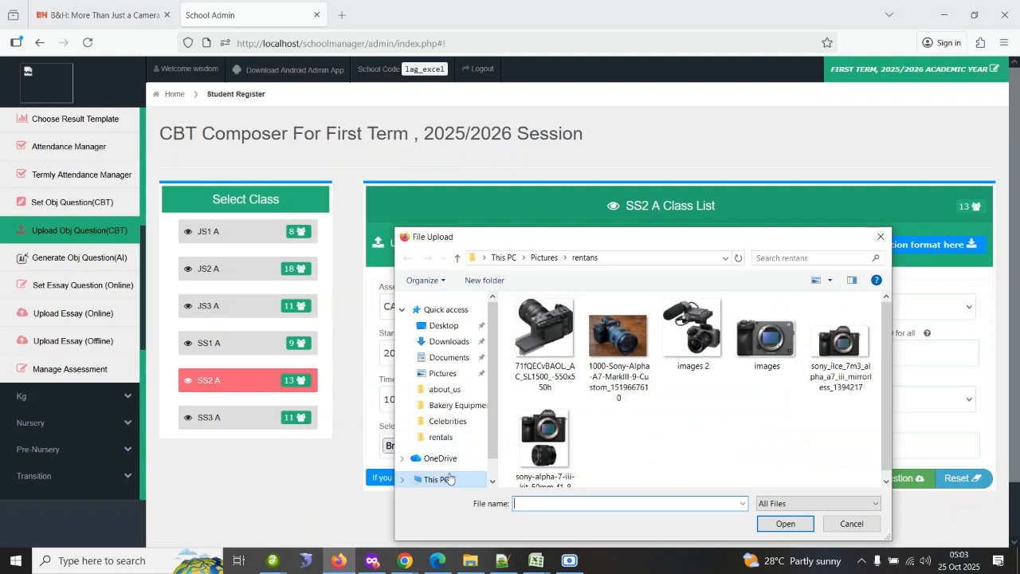
click(451, 483)
double_click(575, 487)
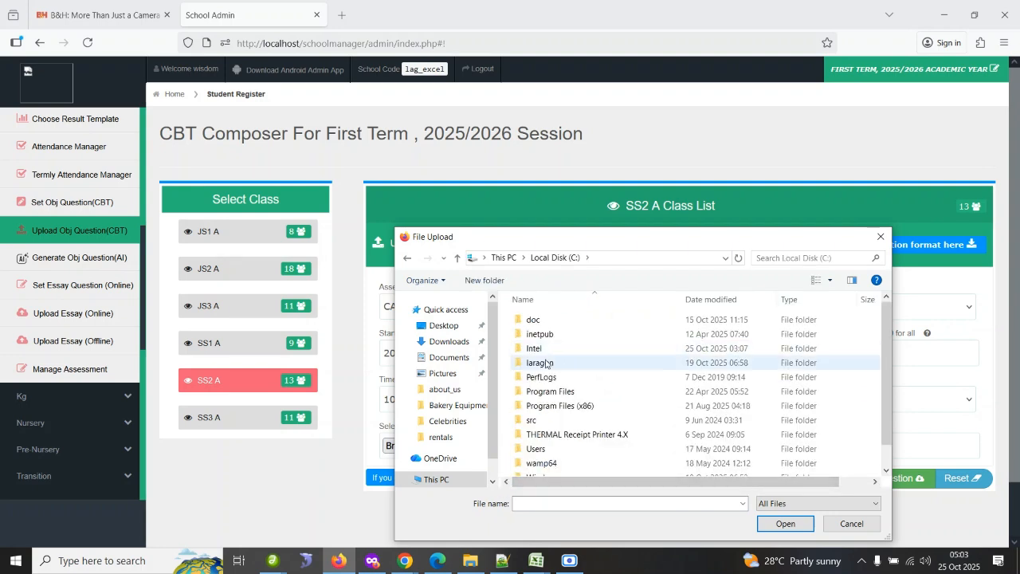
click(448, 360)
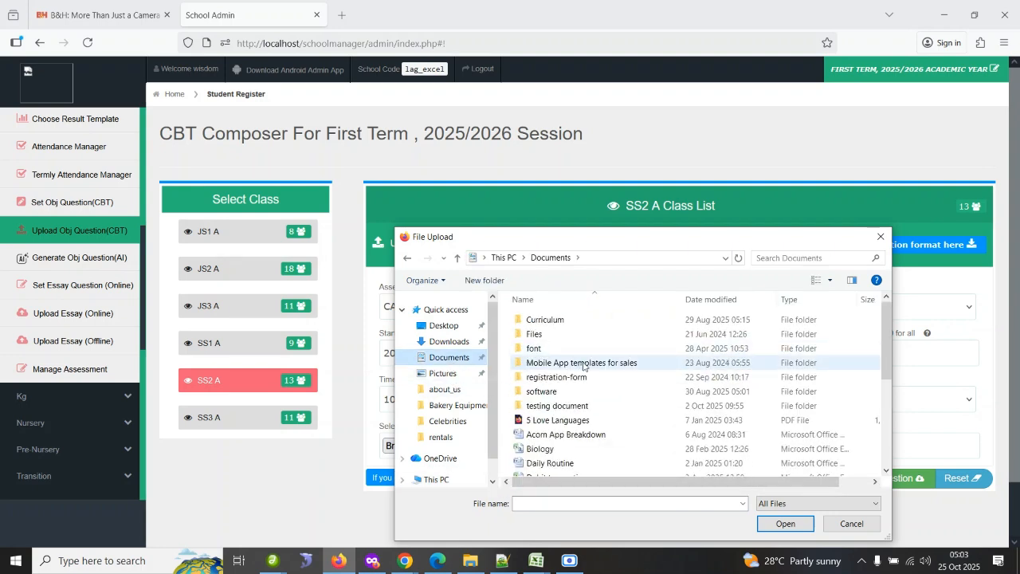
double_click(550, 337)
click(624, 338)
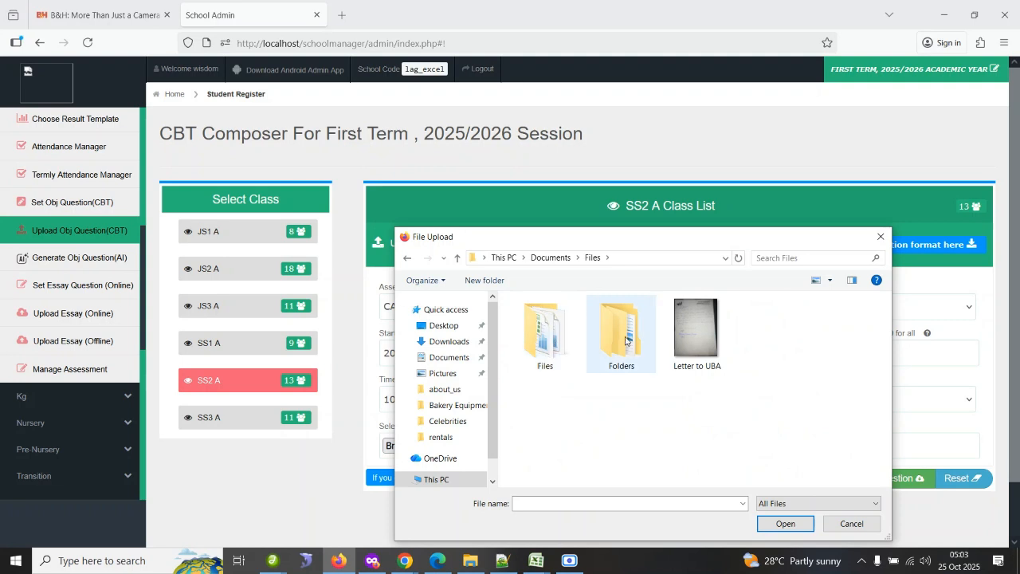
double_click(625, 340)
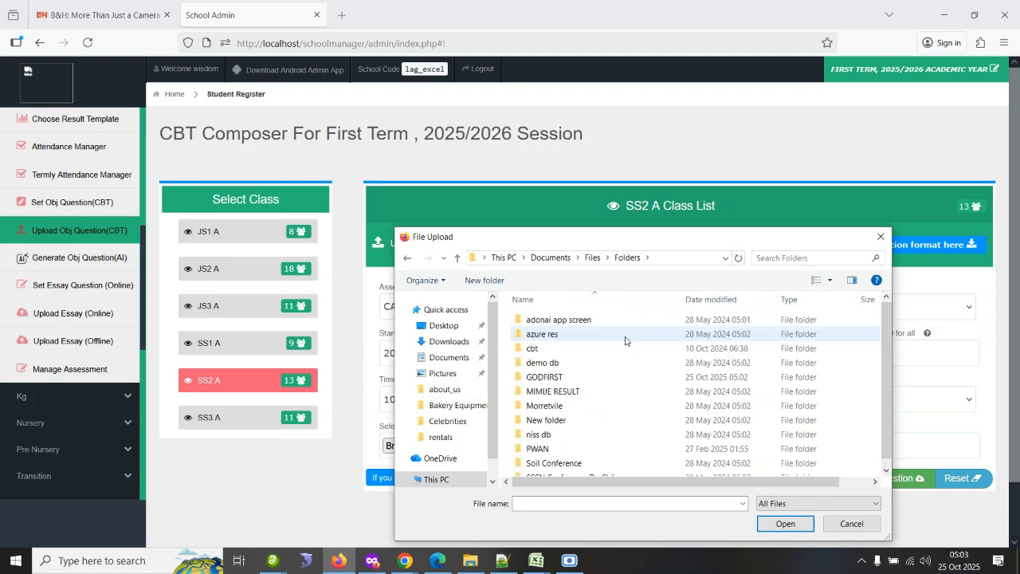
double_click(594, 376)
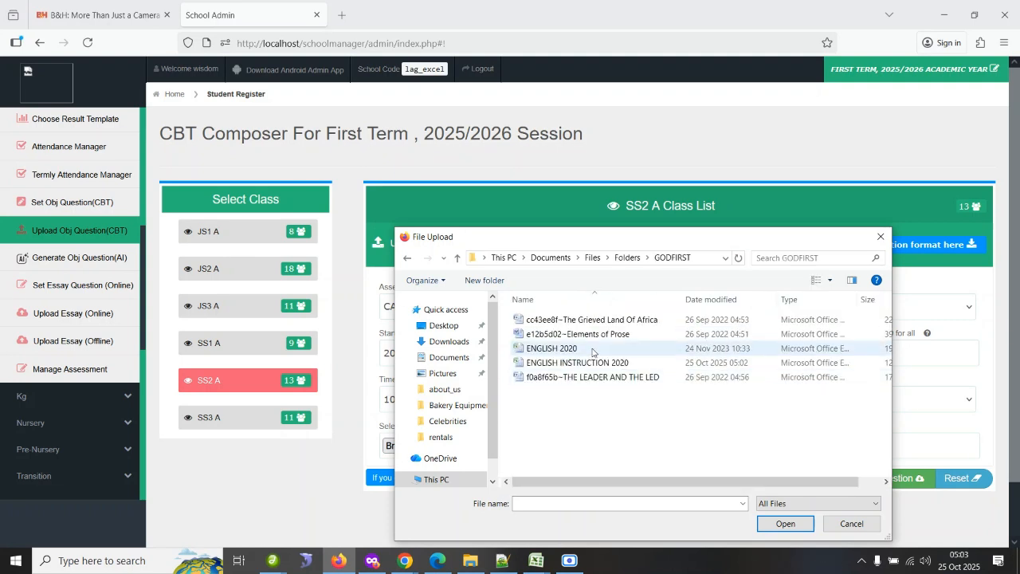
double_click(576, 351)
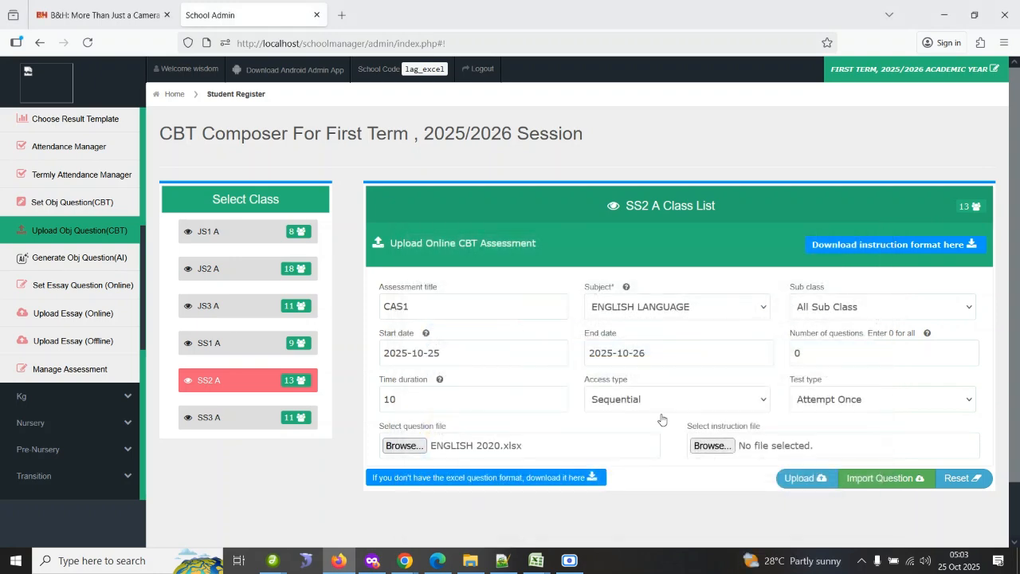
Choose ENGLISH INSTRUCTION 2020 as the instruction file and upload the CBT assessment.
click(712, 445)
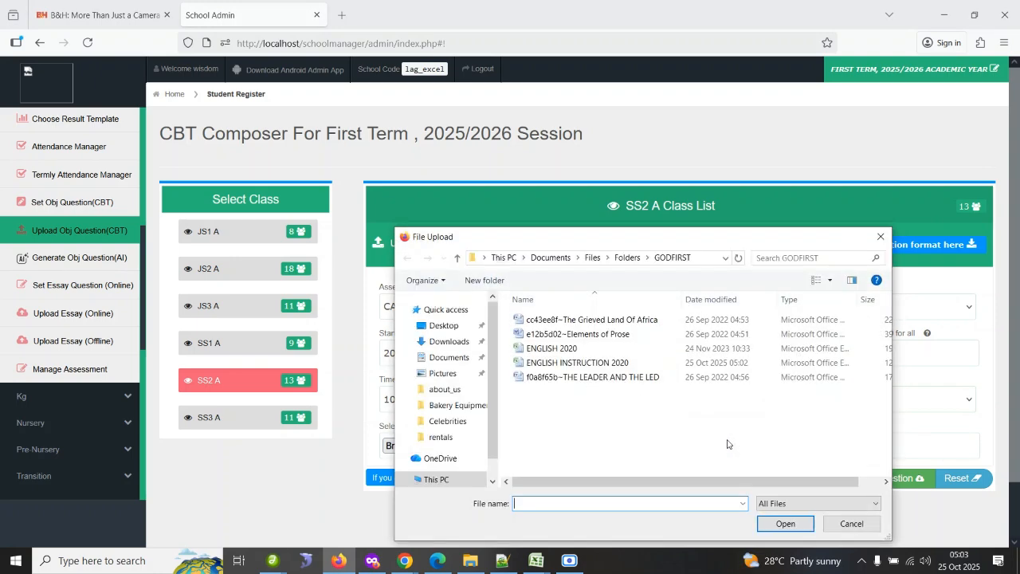
double_click(602, 364)
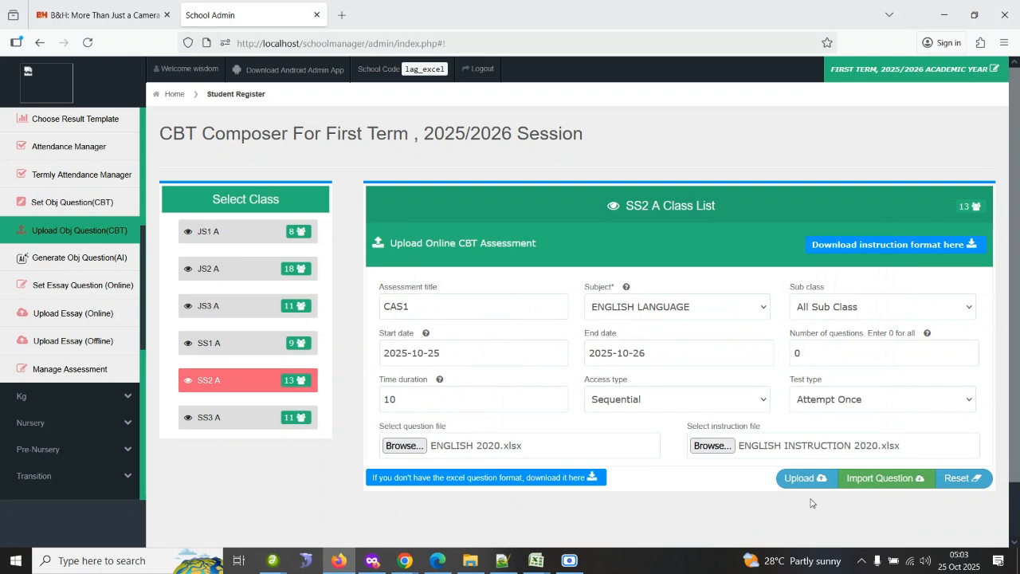
click(797, 482)
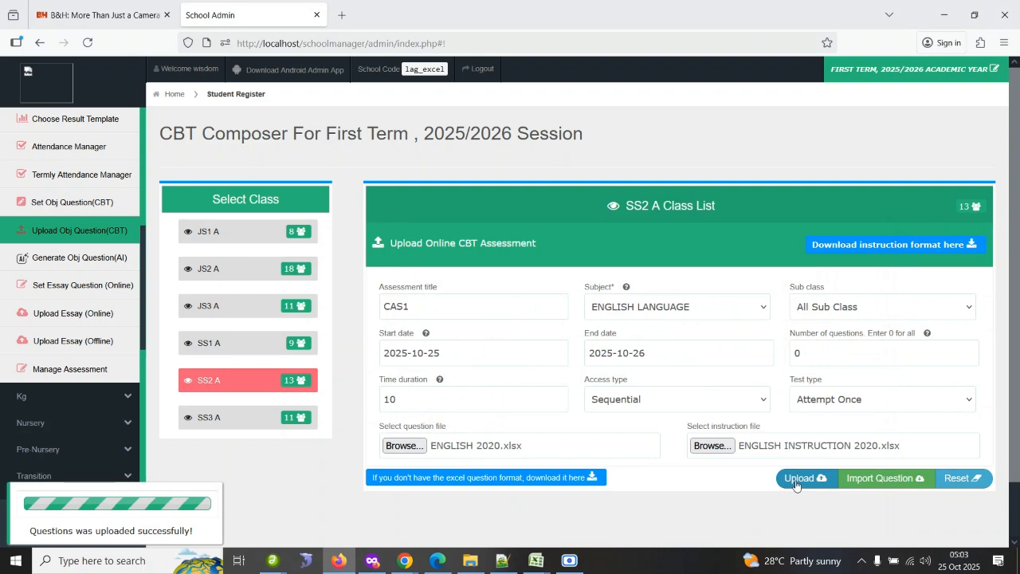
Open the assessment manager and list the first-term 2025/2026 assessments for class SS2.
click(85, 371)
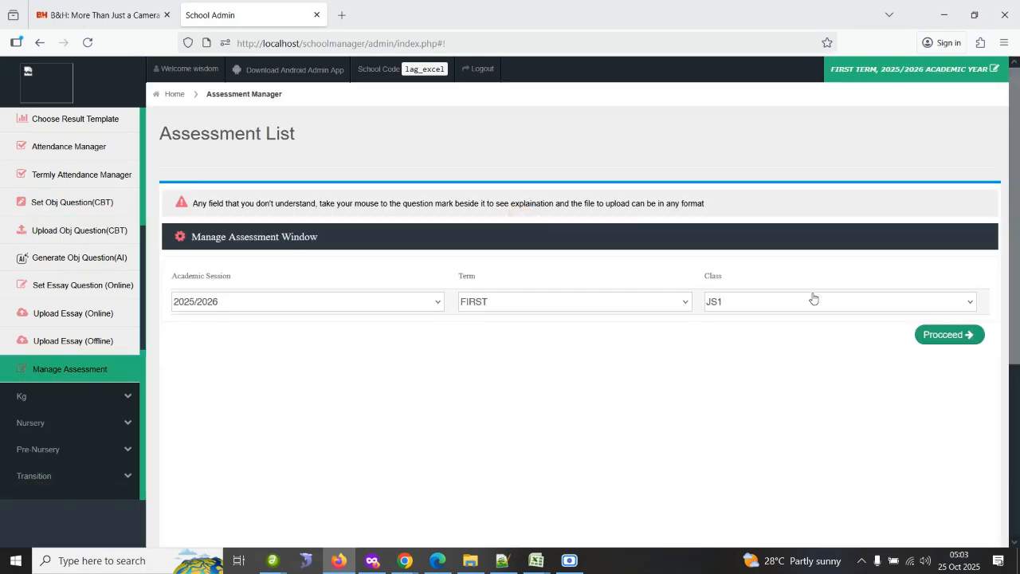
click(749, 301)
click(756, 393)
click(947, 335)
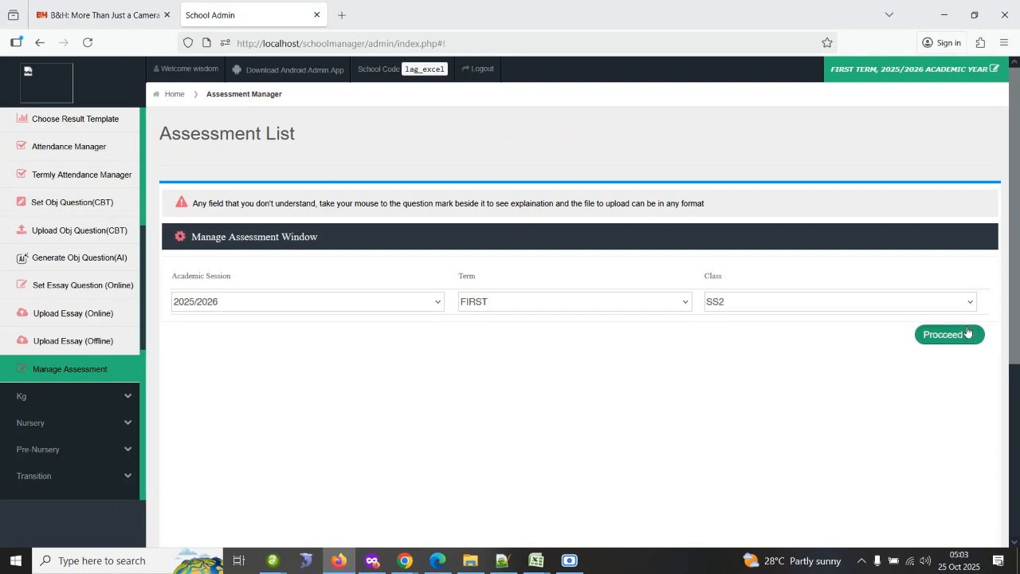
scroll(1019, 270, down, 1)
scroll(1019, 270, down, 3)
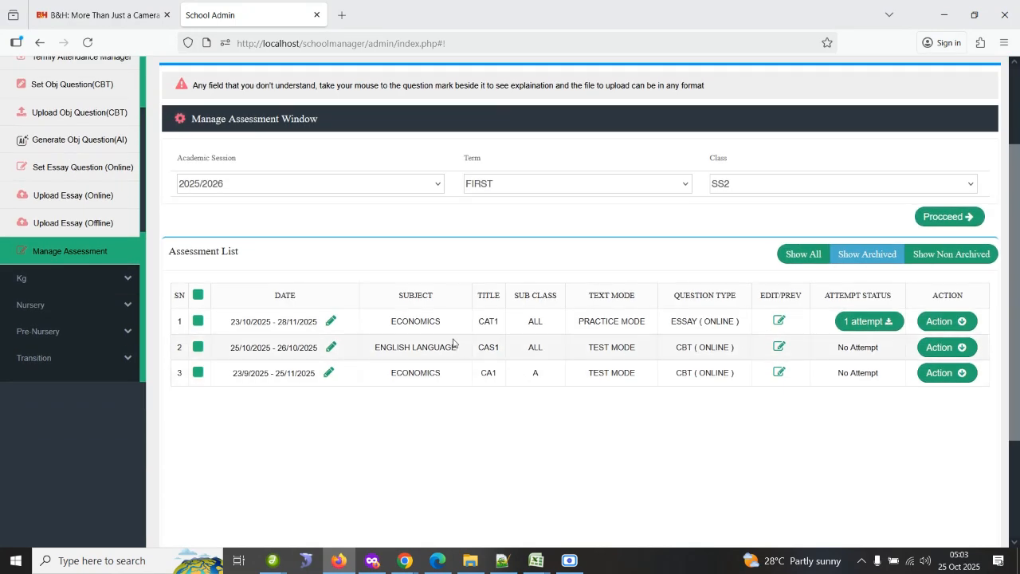
Preview the uploaded ENGLISH LANGUAGE CAS1 questions and close the preview.
click(779, 347)
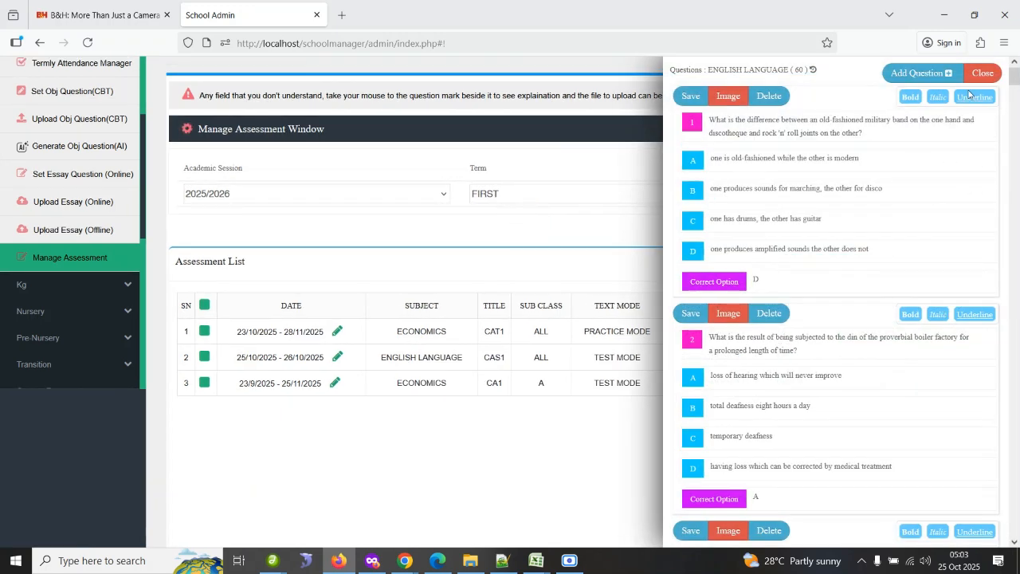
drag(1015, 78, 1002, 58)
click(982, 73)
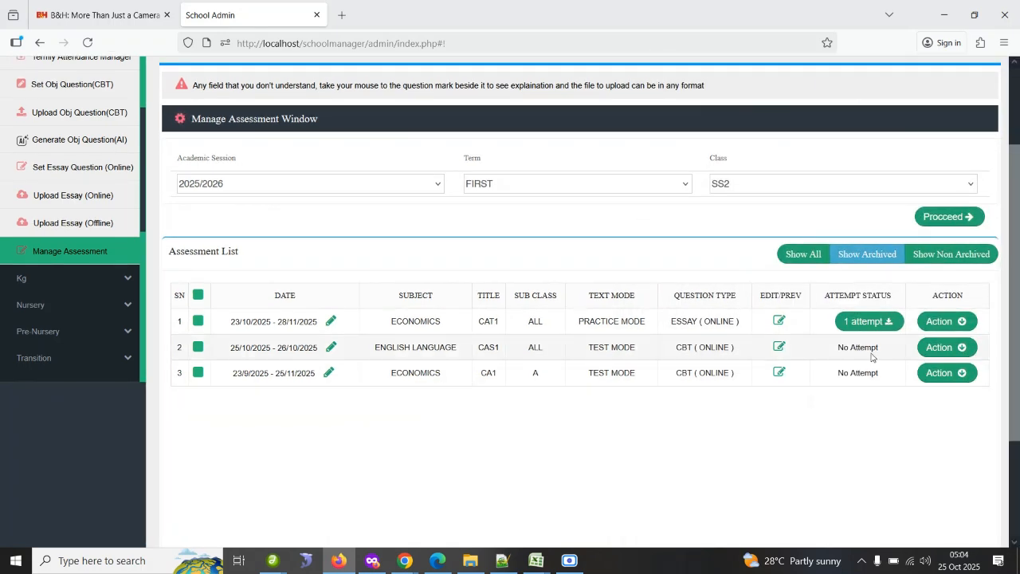
Review the instructions attached to the ENGLISH LANGUAGE CAS1 assessment and close the instruction window.
click(940, 348)
click(944, 381)
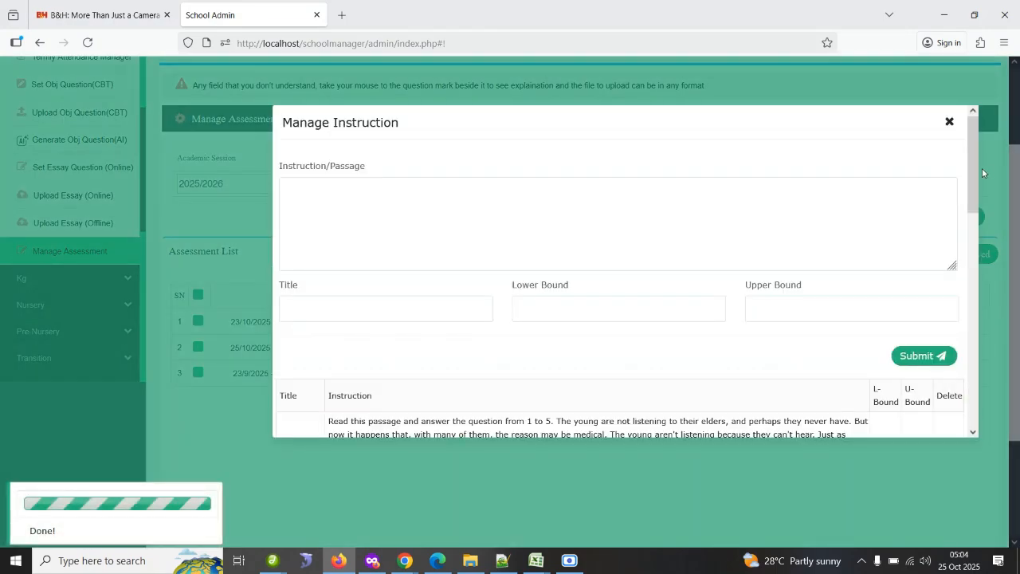
drag(973, 172, 958, 246)
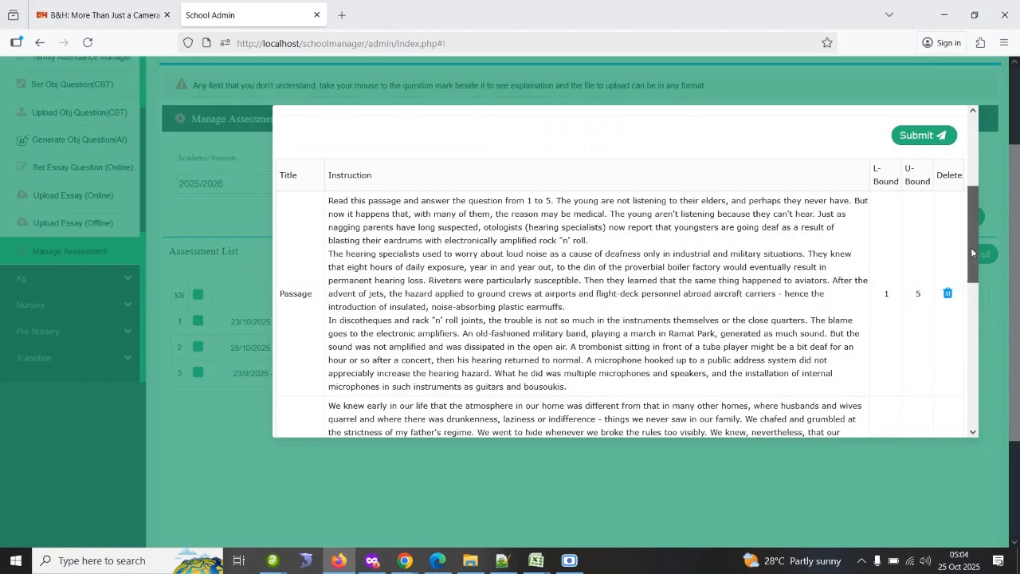
drag(971, 247, 950, 147)
click(948, 122)
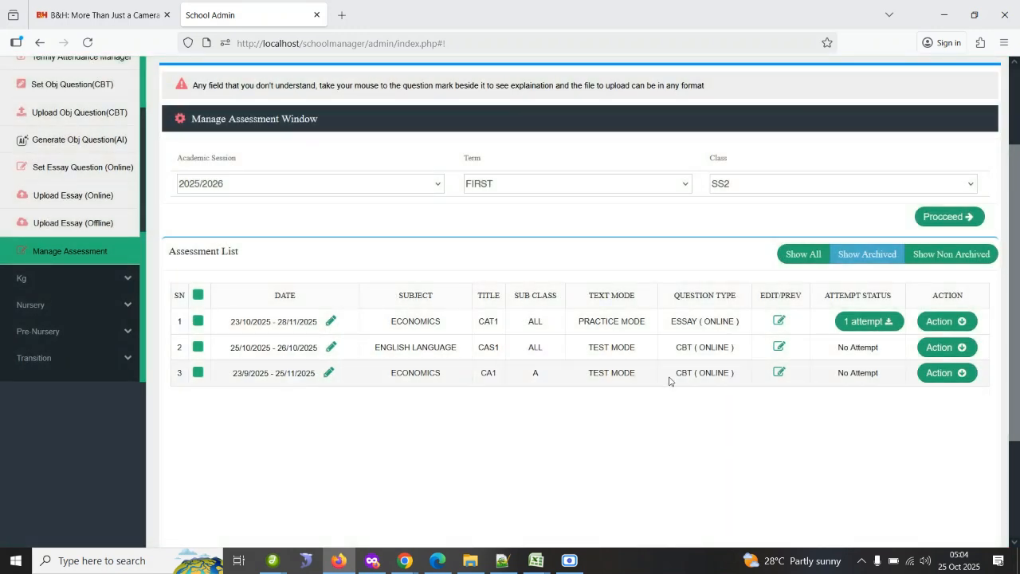
For the ECONOMICS CA1 assessment, enter an instruction reading msdbmsdfkjsdjk with lower bound 1 and upper bound 5.
click(921, 372)
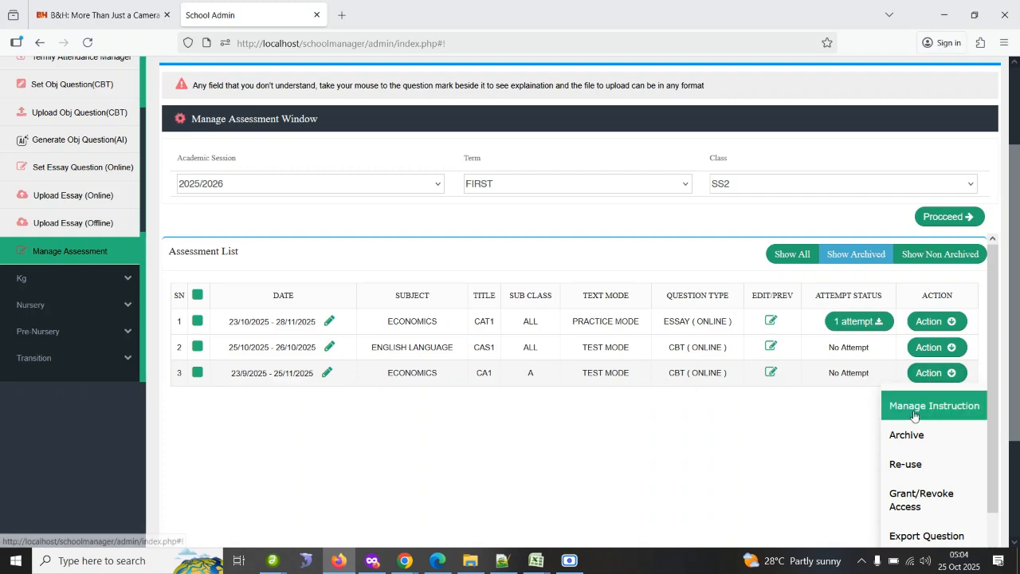
click(914, 408)
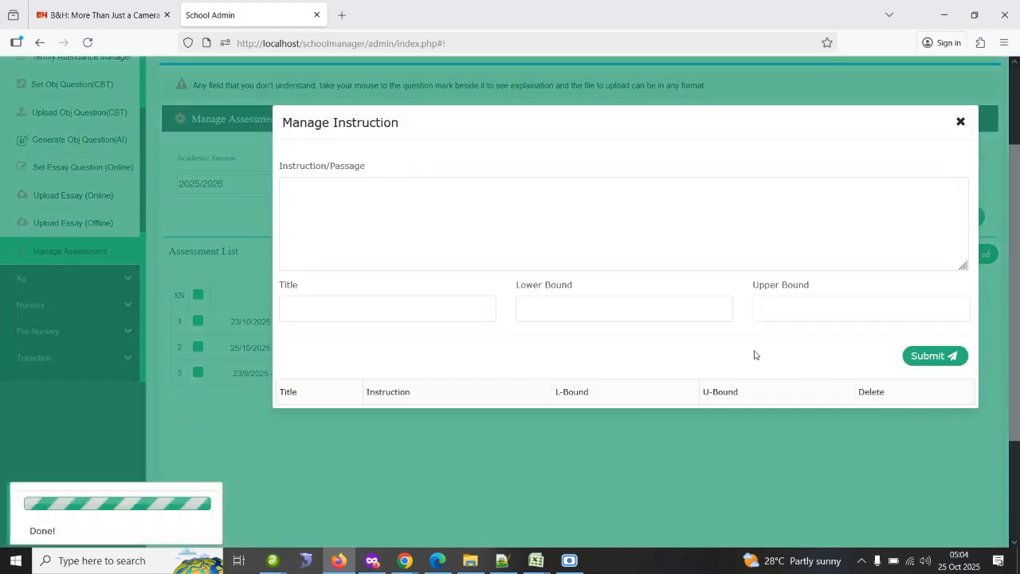
click(480, 216)
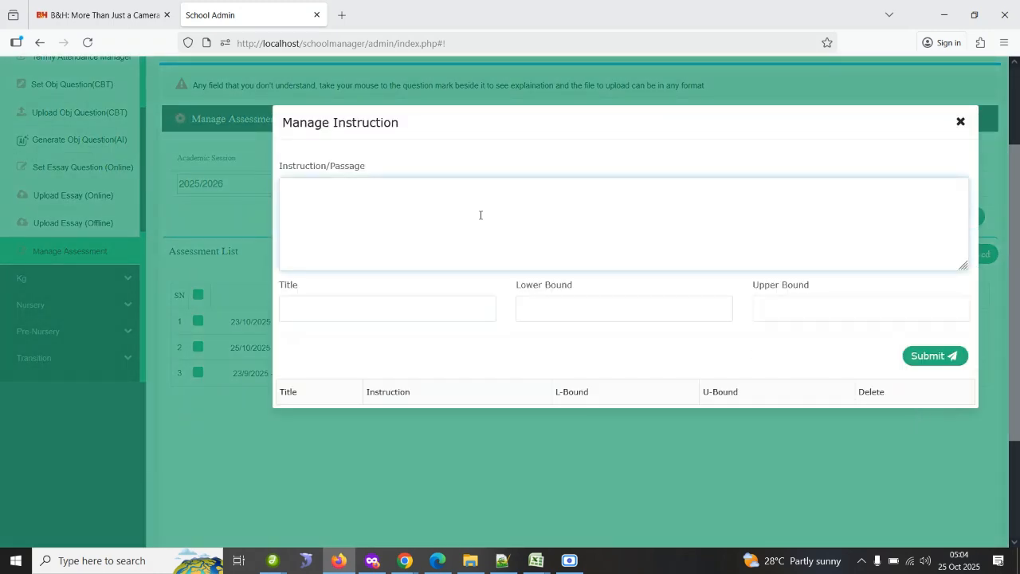
click(413, 319)
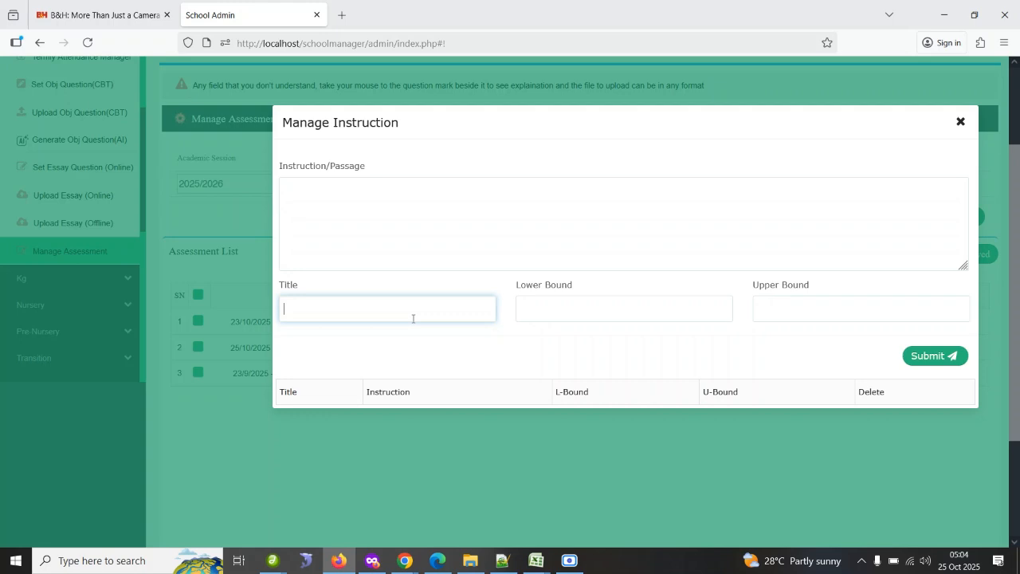
click(556, 318)
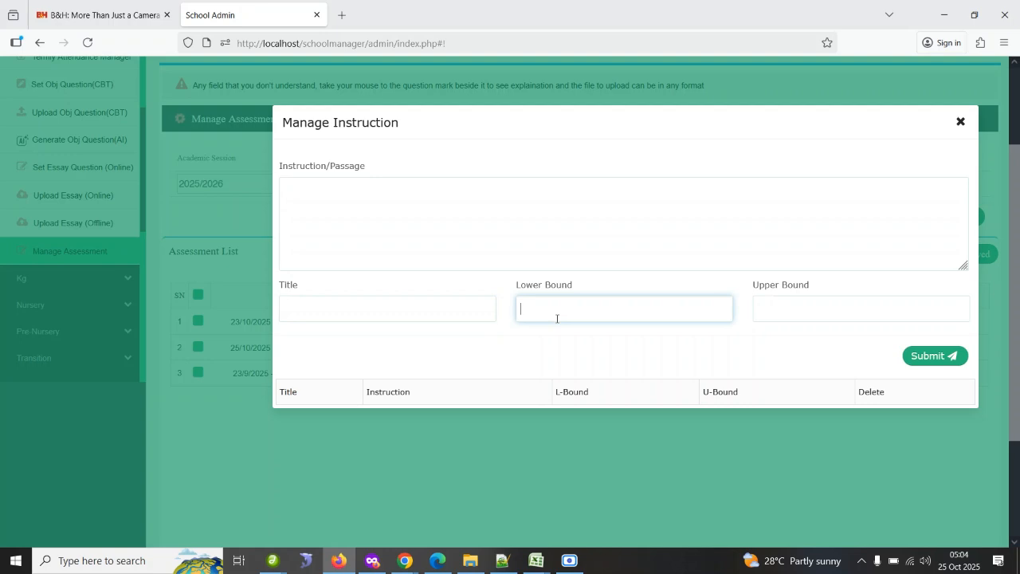
text(1)
click(763, 312)
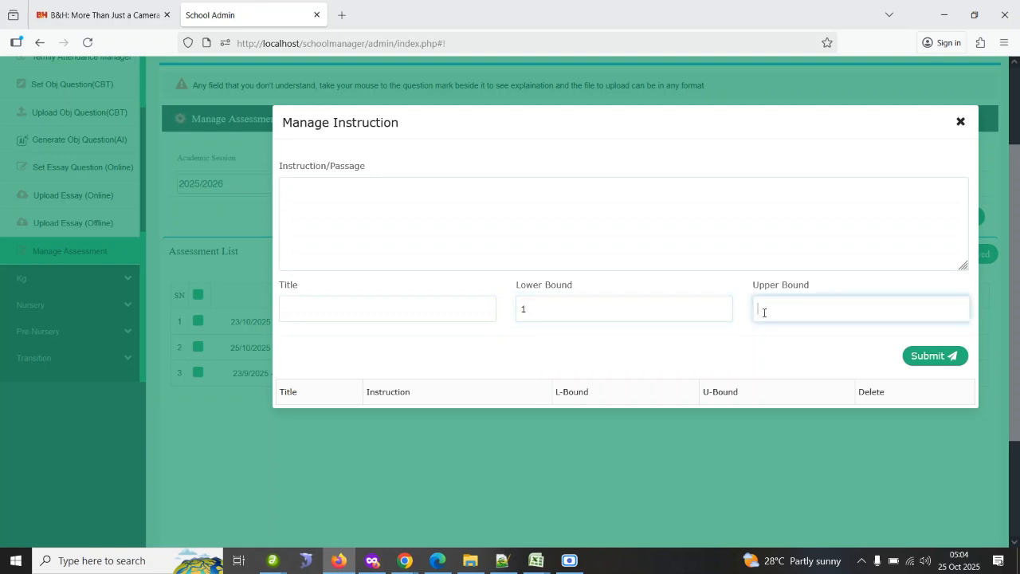
text(5)
click(540, 215)
text(msdbmsdfkjsdjk)
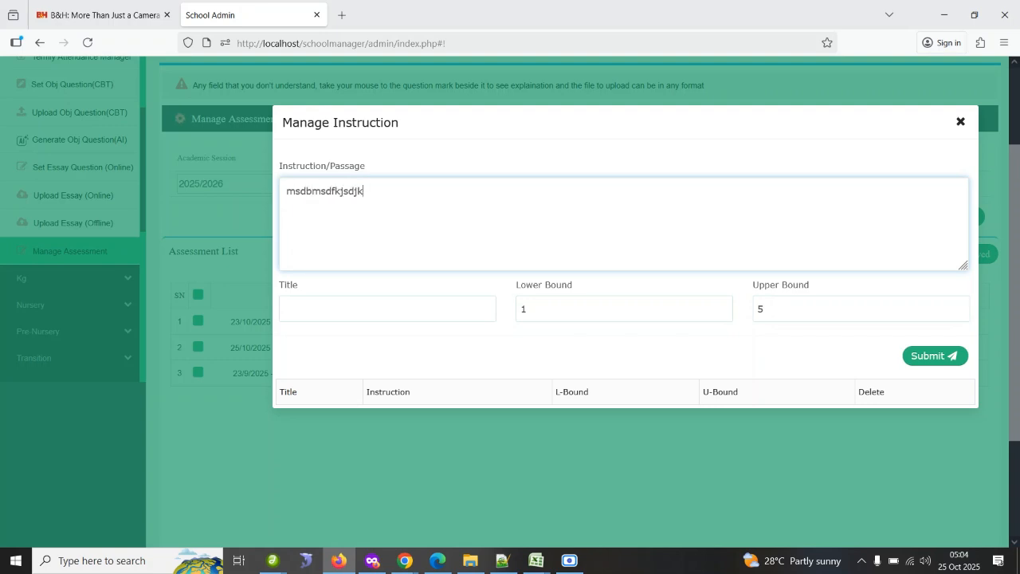